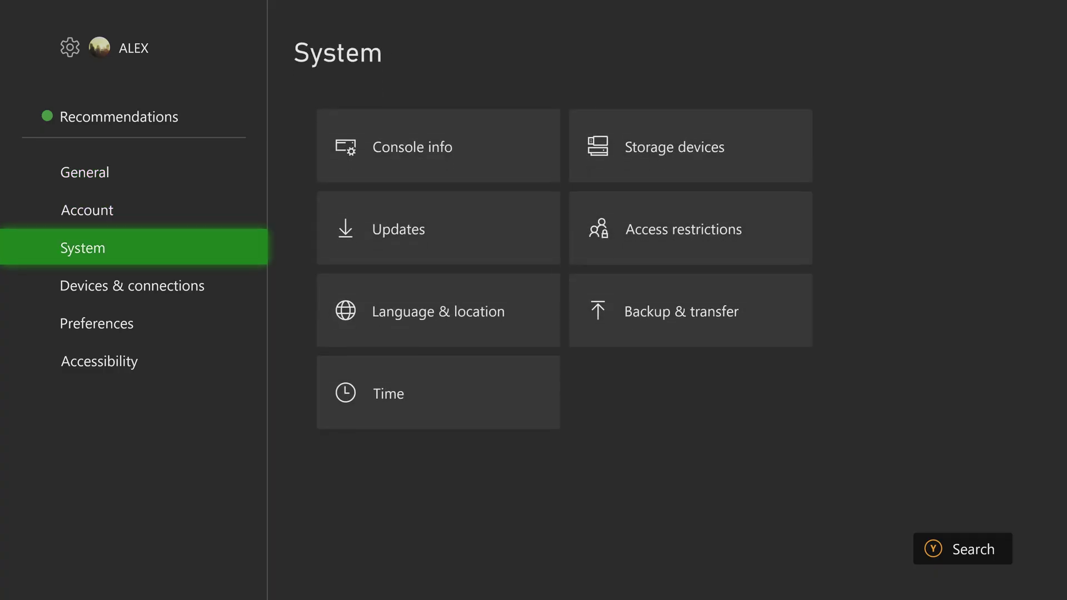
# Step: Check the latest console update status in the Xbox System settings, then return
pyautogui.press('Right')
pyautogui.press('Down')
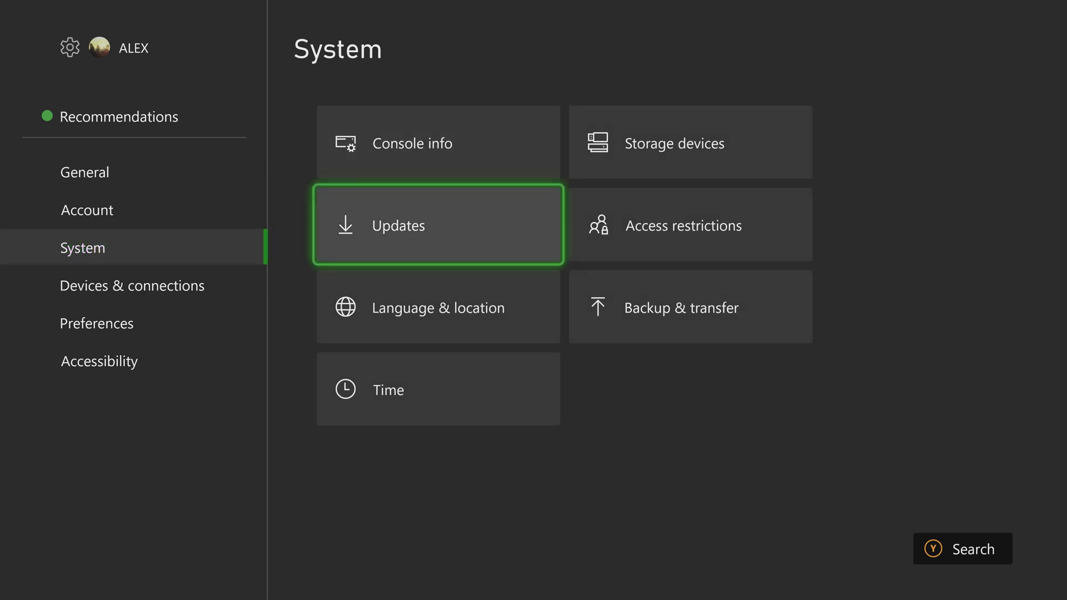
pyautogui.press('Return')
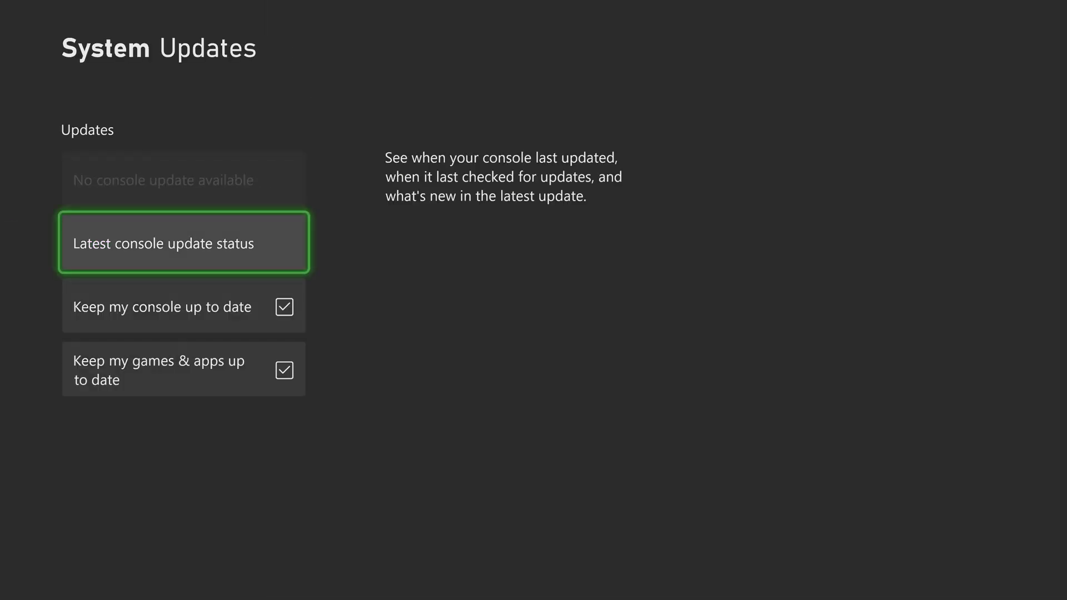
pyautogui.press('Return')
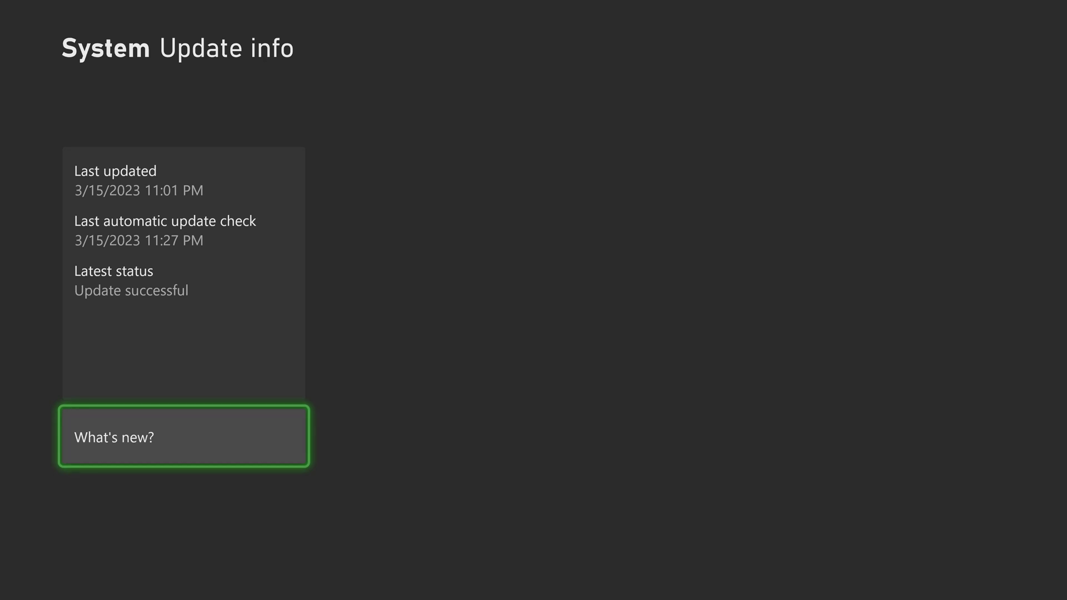
pyautogui.press('Escape')
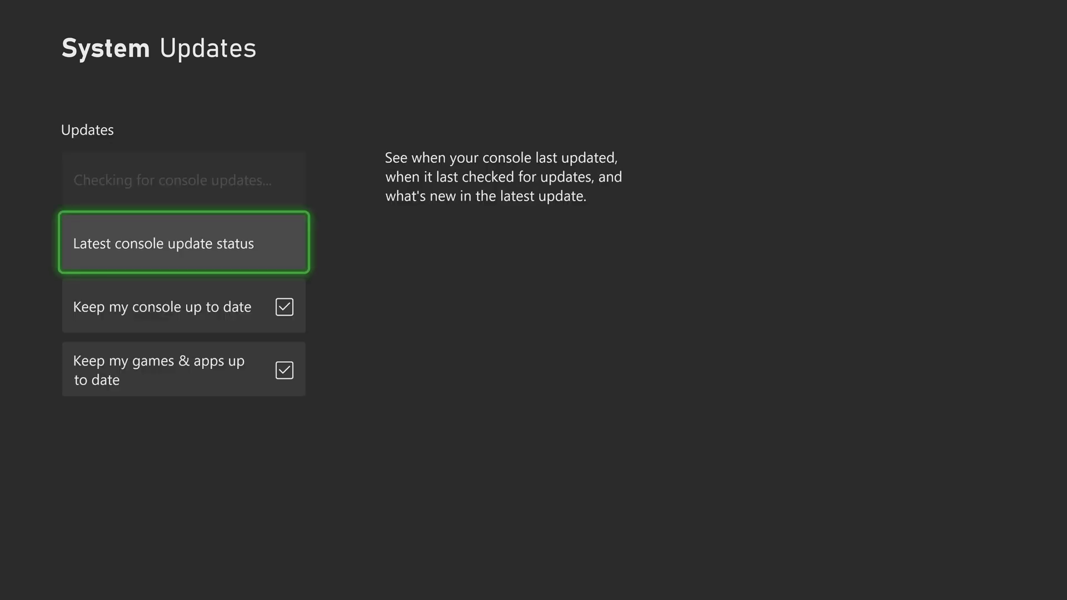
pyautogui.press('Escape')
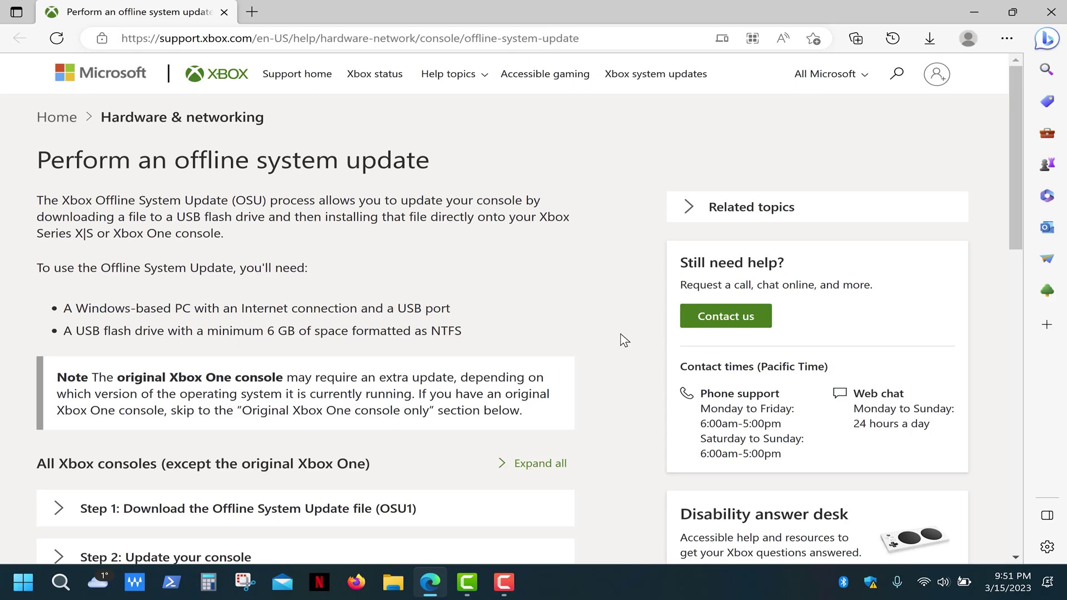
# Step: Download the 6.2 GB OSU1.zip offline update from Step 1 of the Xbox support page
pyautogui.click(613, 39)
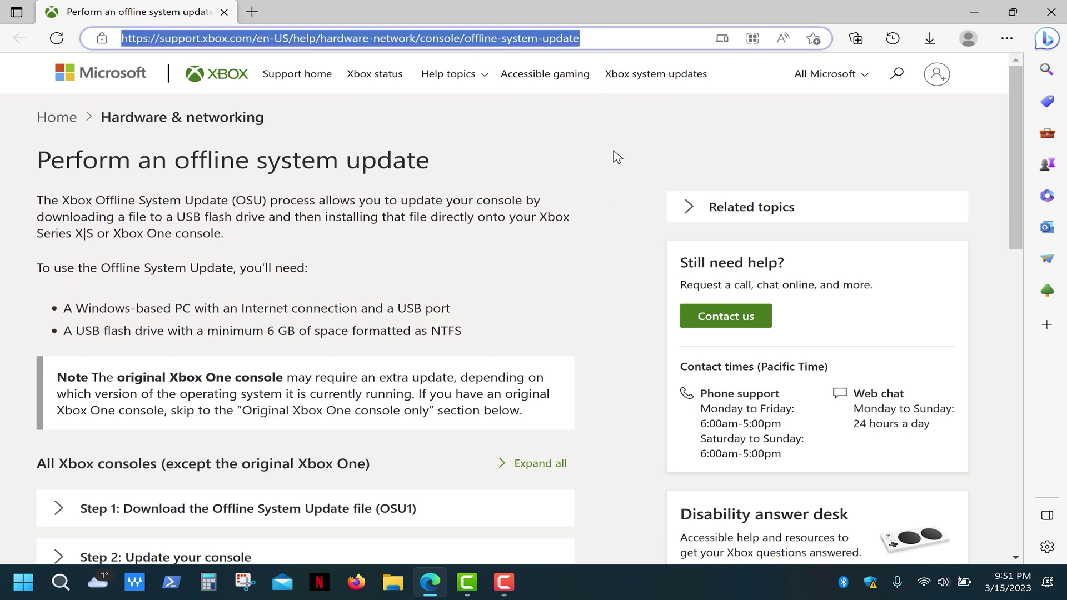
pyautogui.scroll(-5, 612, 198)
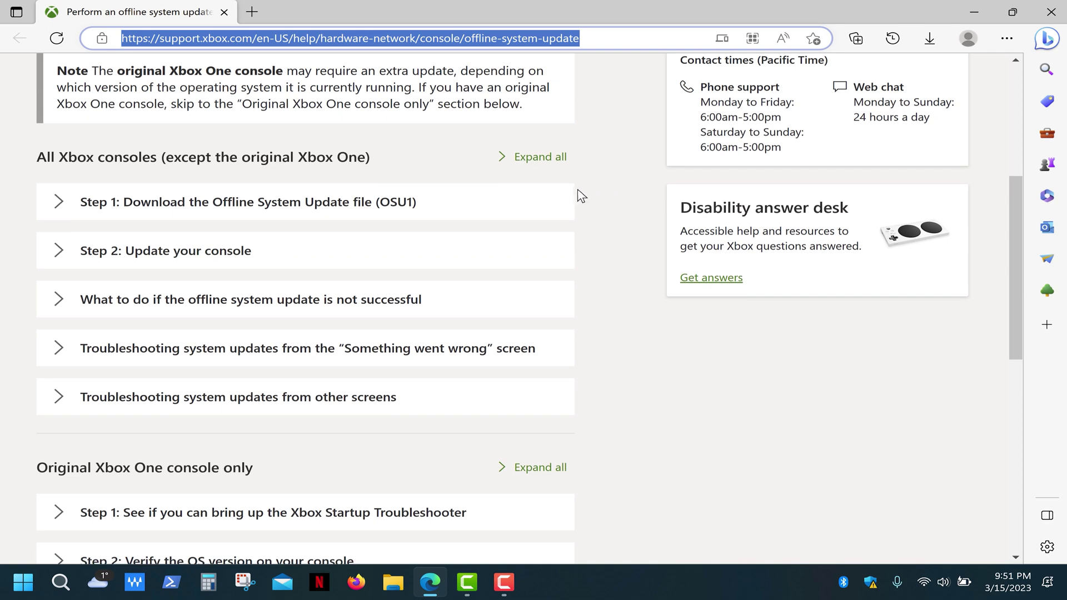
pyautogui.click(500, 210)
pyautogui.scroll(-3, 500, 207)
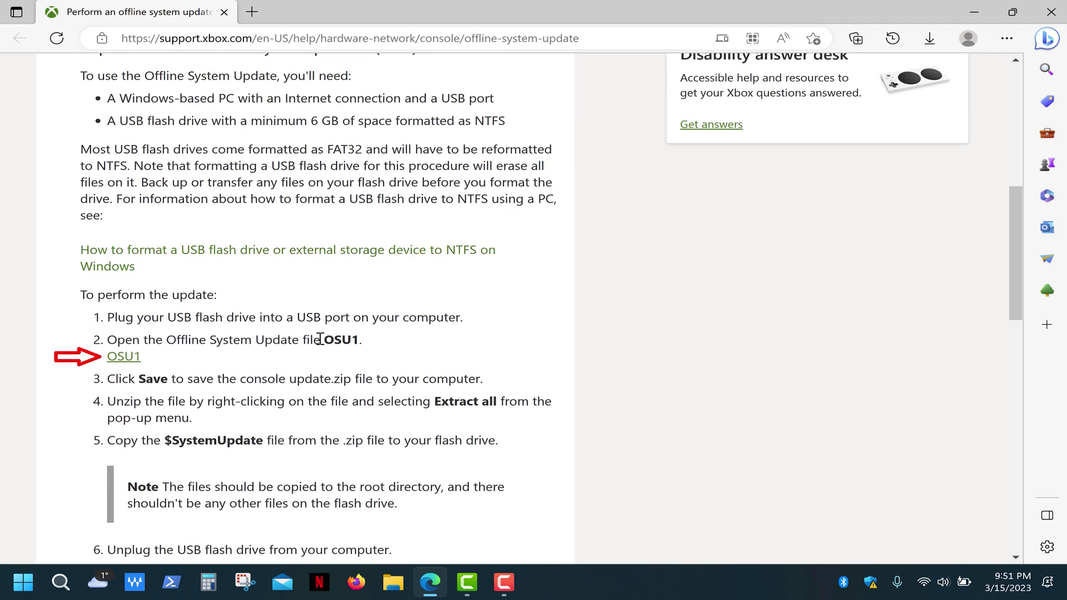
pyautogui.click(133, 359)
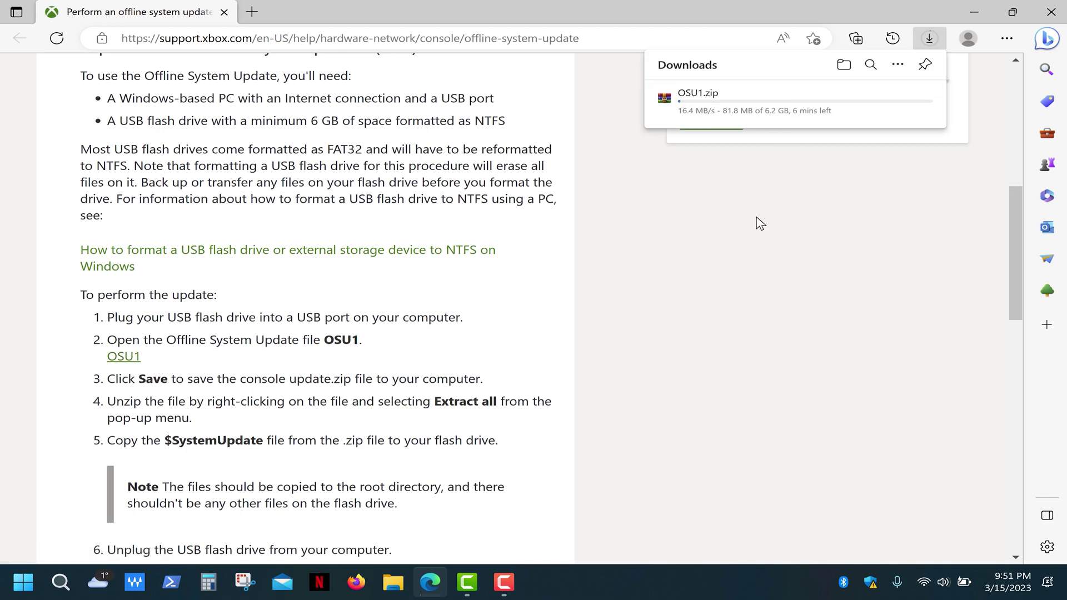
pyautogui.click(971, 12)
# Step: Quick-format the 460 GB ESD-USB (H:) flash drive as NTFS, confirming the data erase
pyautogui.click(971, 12)
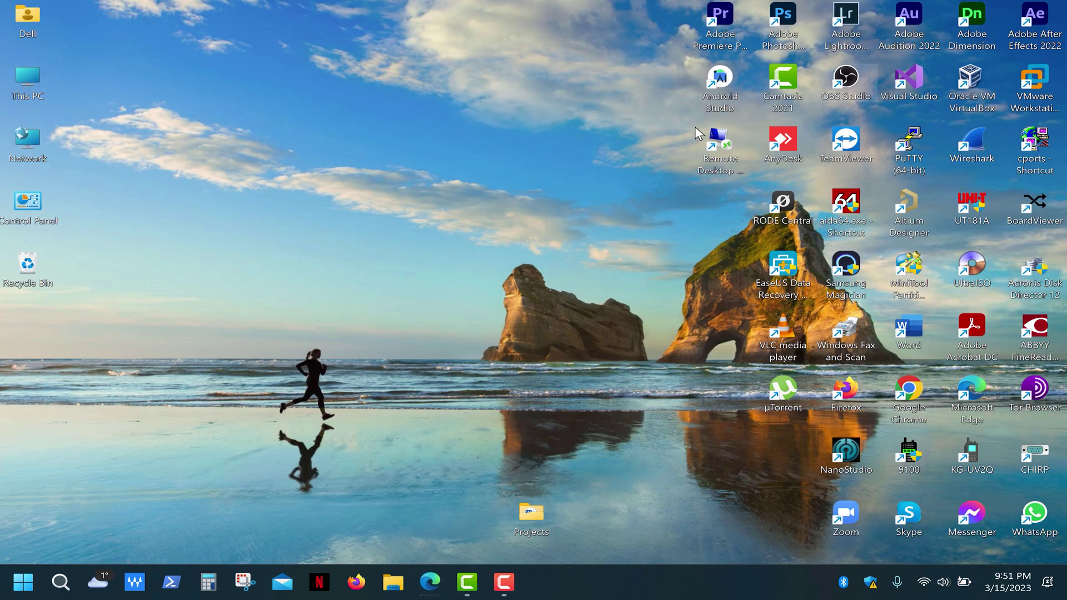
pyautogui.doubleClick(51, 81)
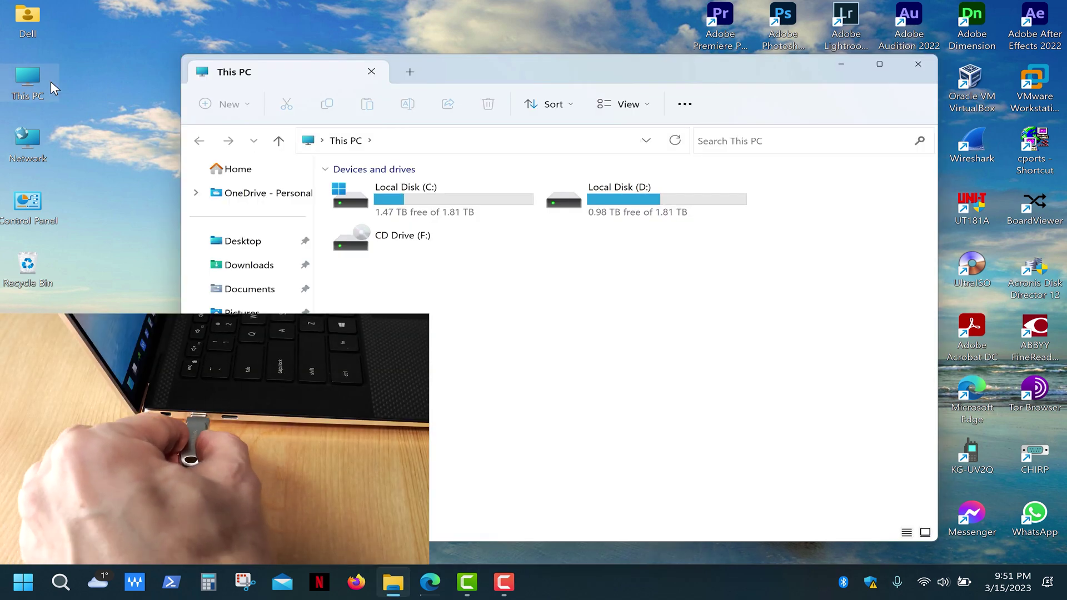
pyautogui.rightClick(617, 246)
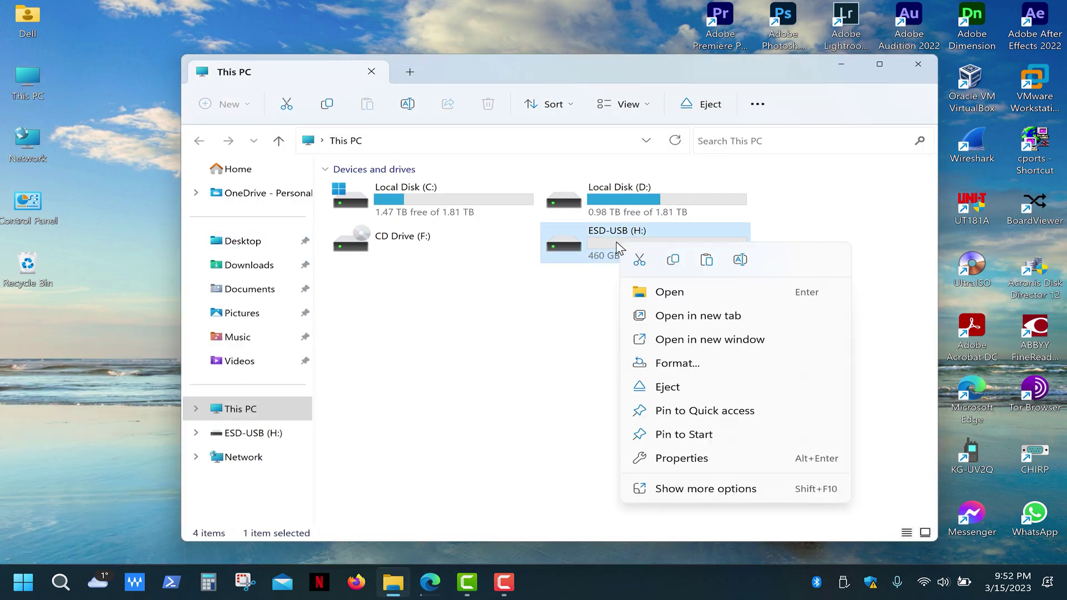
pyautogui.click(746, 365)
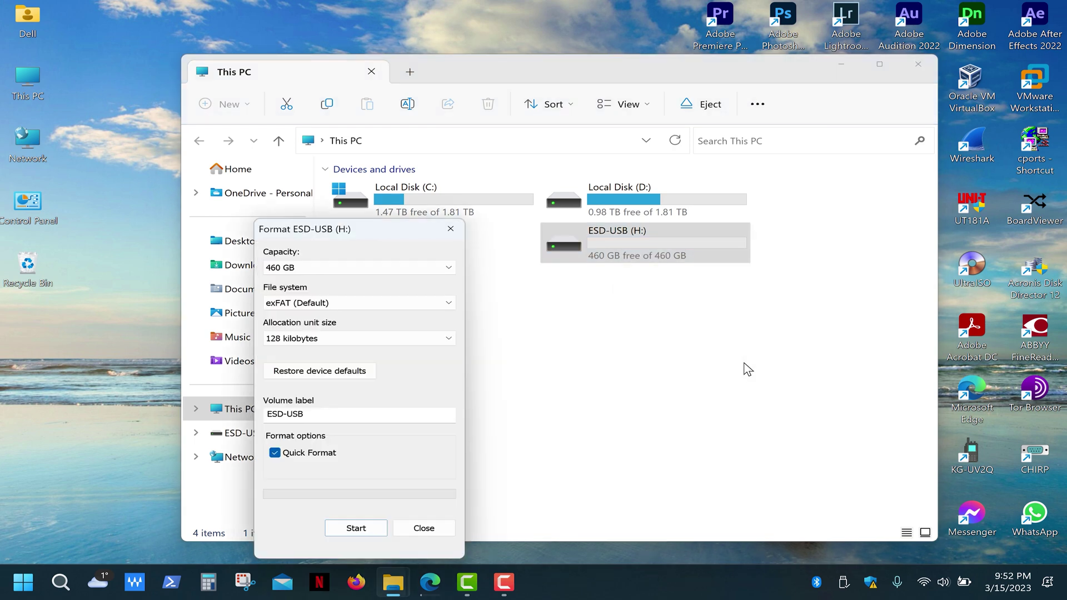
pyautogui.click(445, 306)
pyautogui.click(438, 315)
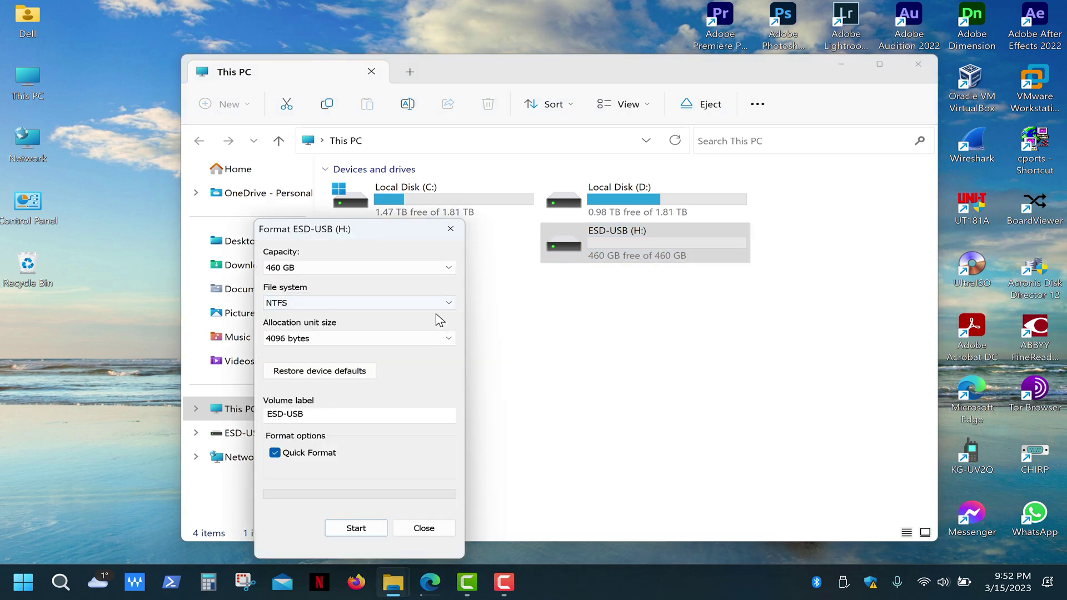
pyautogui.click(370, 528)
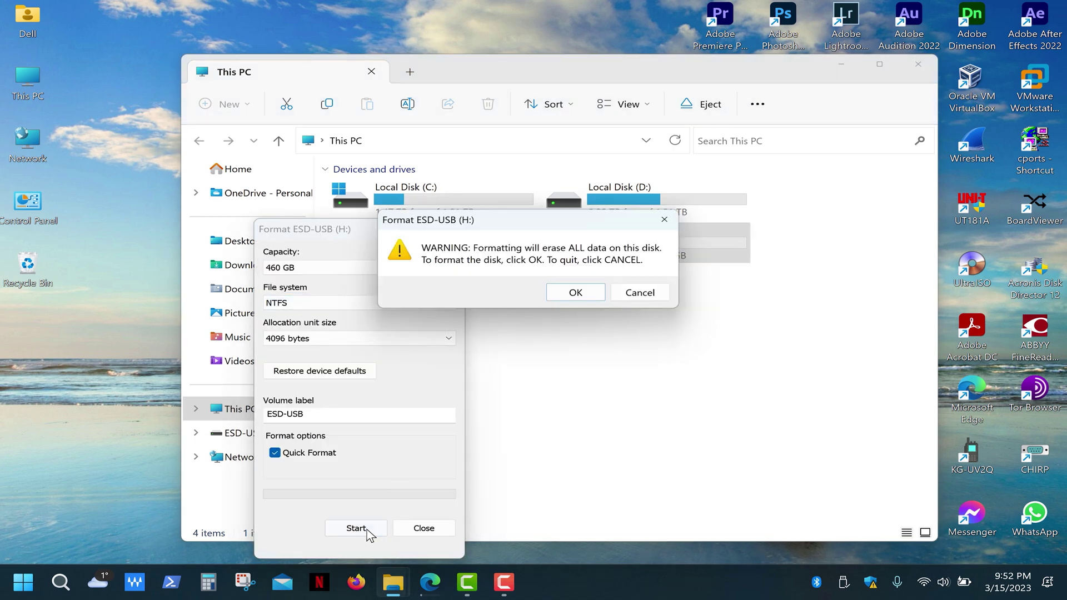
pyautogui.click(593, 293)
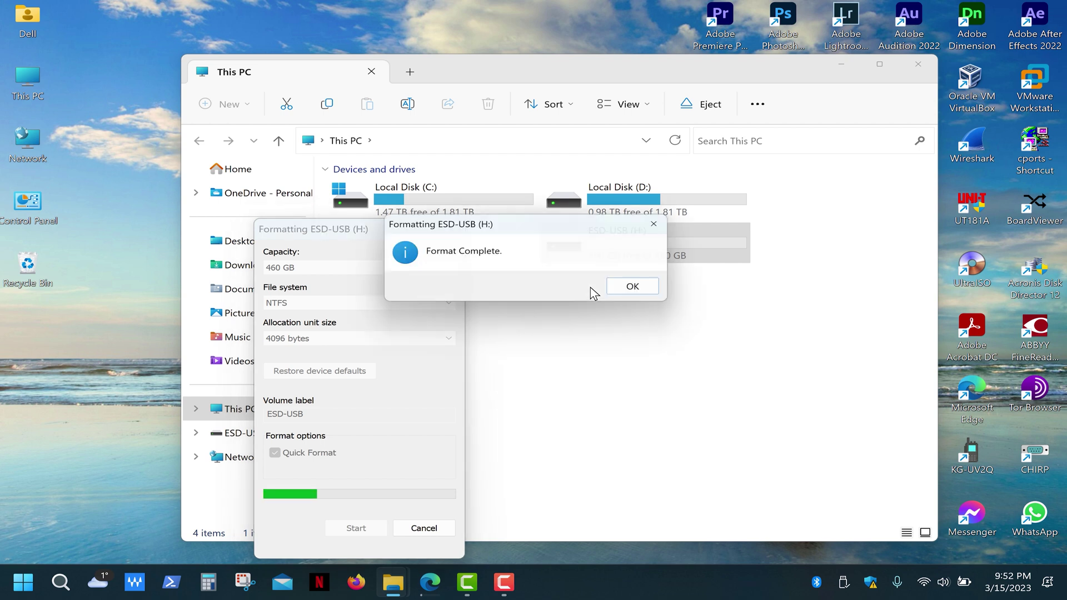
pyautogui.click(633, 290)
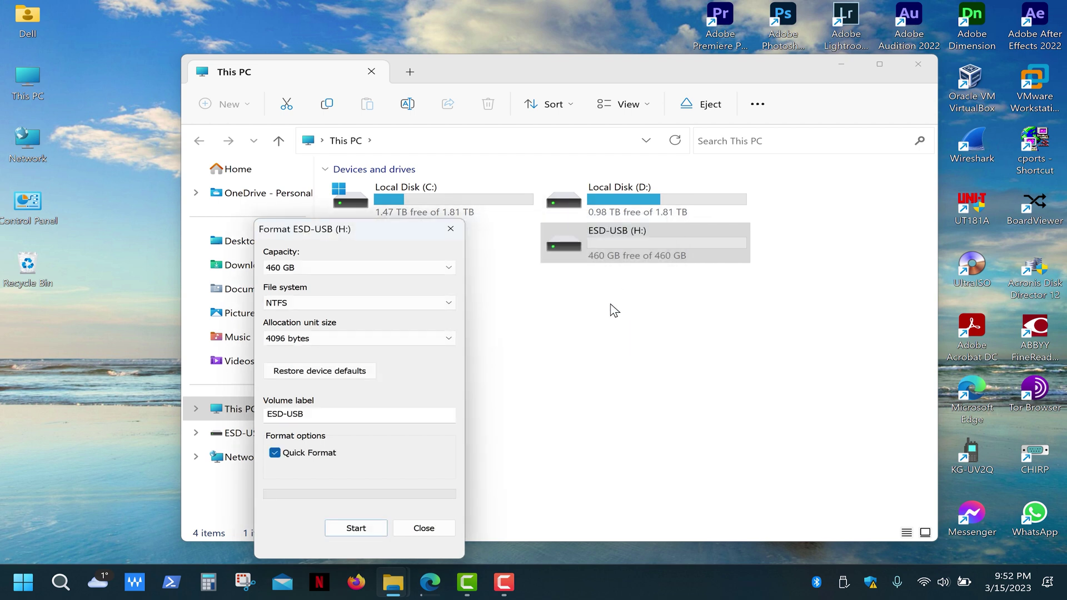
pyautogui.click(448, 533)
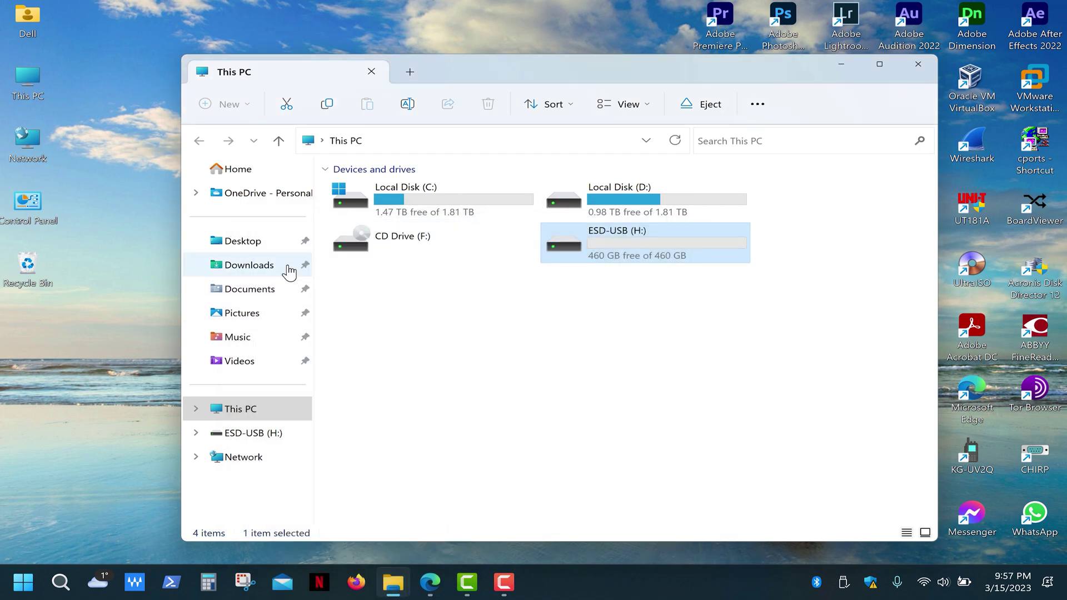
# Step: Extract OSU1.zip in Downloads and open the extracted OSU1 folder
pyautogui.click(288, 270)
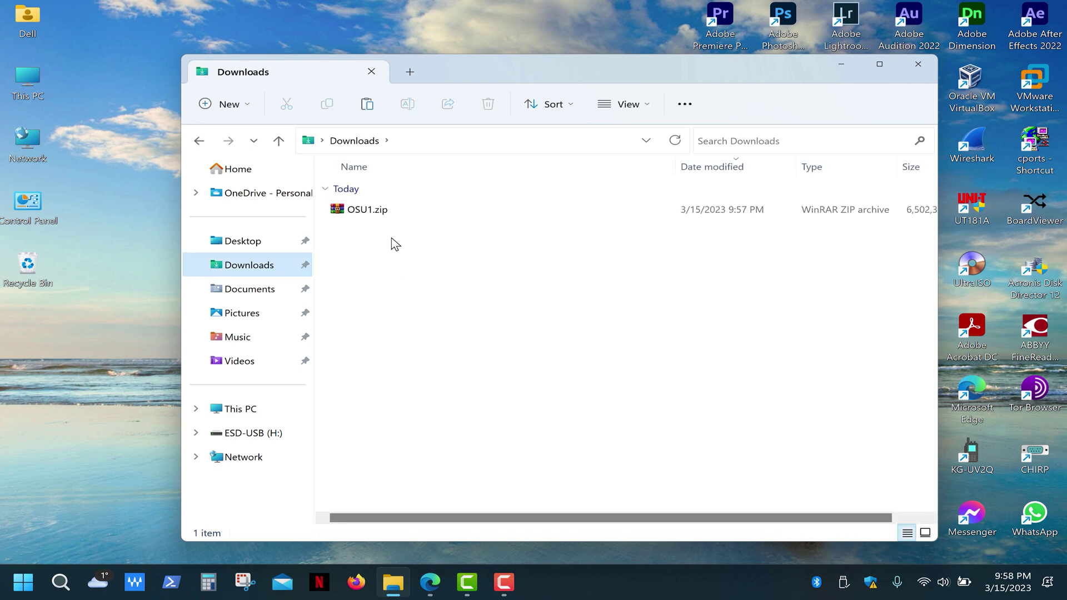
pyautogui.click(370, 215)
pyautogui.rightClick(374, 212)
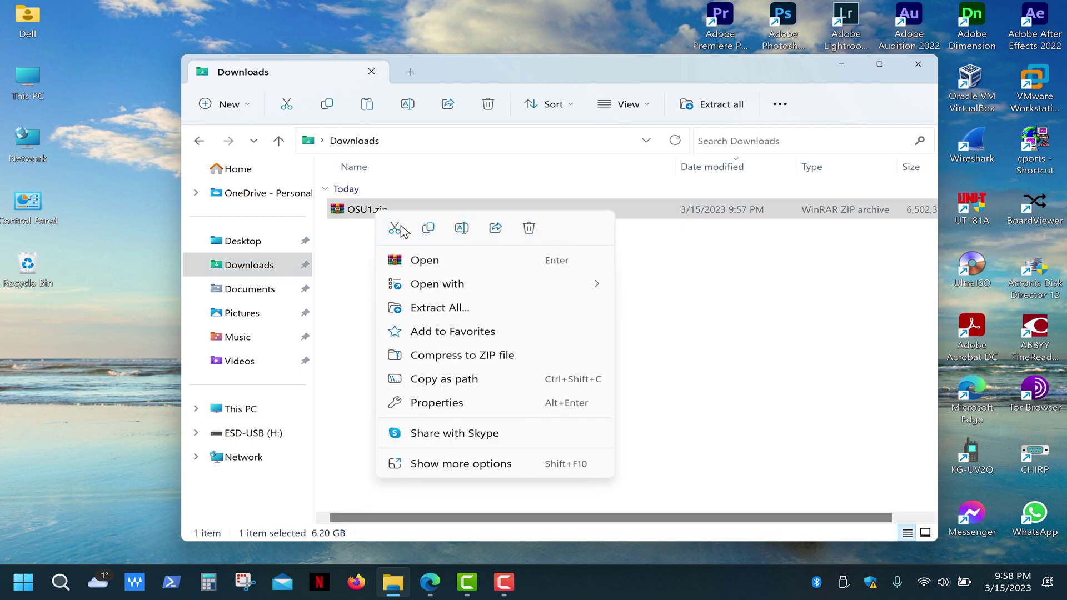
pyautogui.click(511, 307)
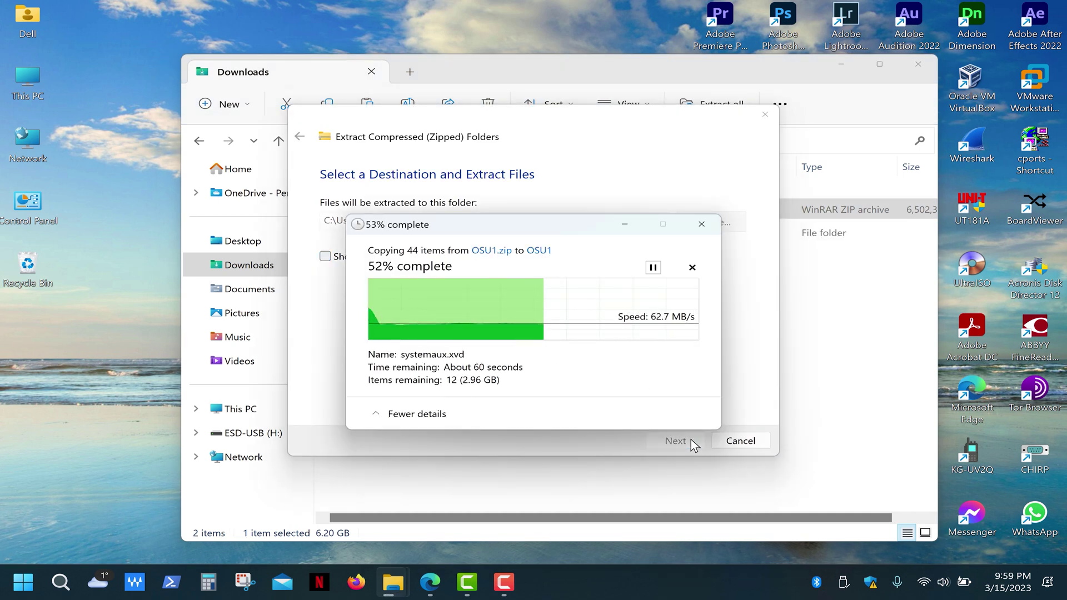
pyautogui.doubleClick(368, 232)
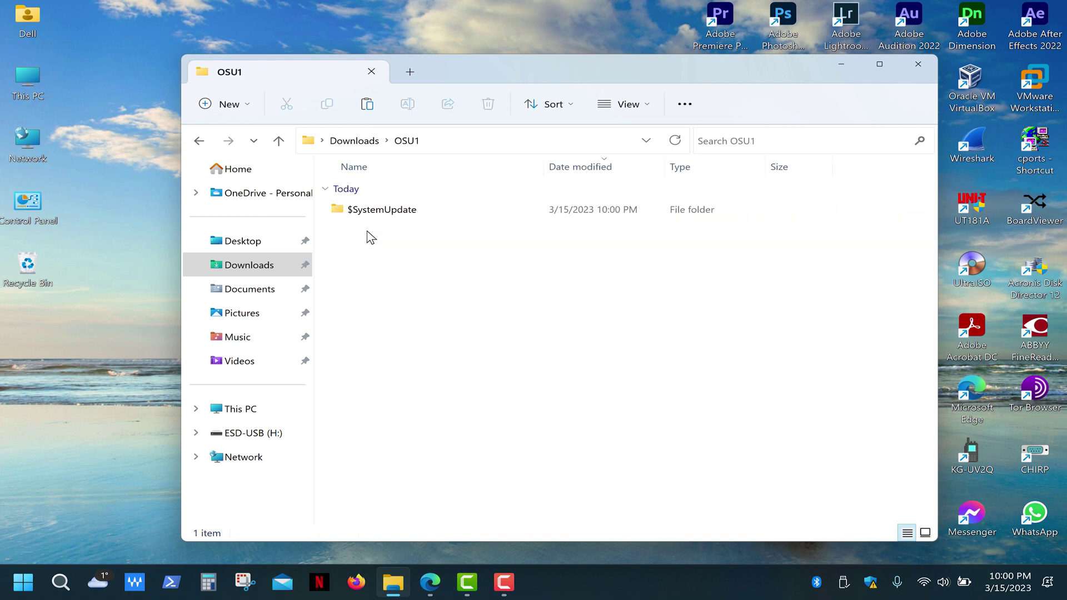
# Step: Copy the $SystemUpdate folder and paste it onto the root of ESD-USB (H:)
pyautogui.rightClick(391, 214)
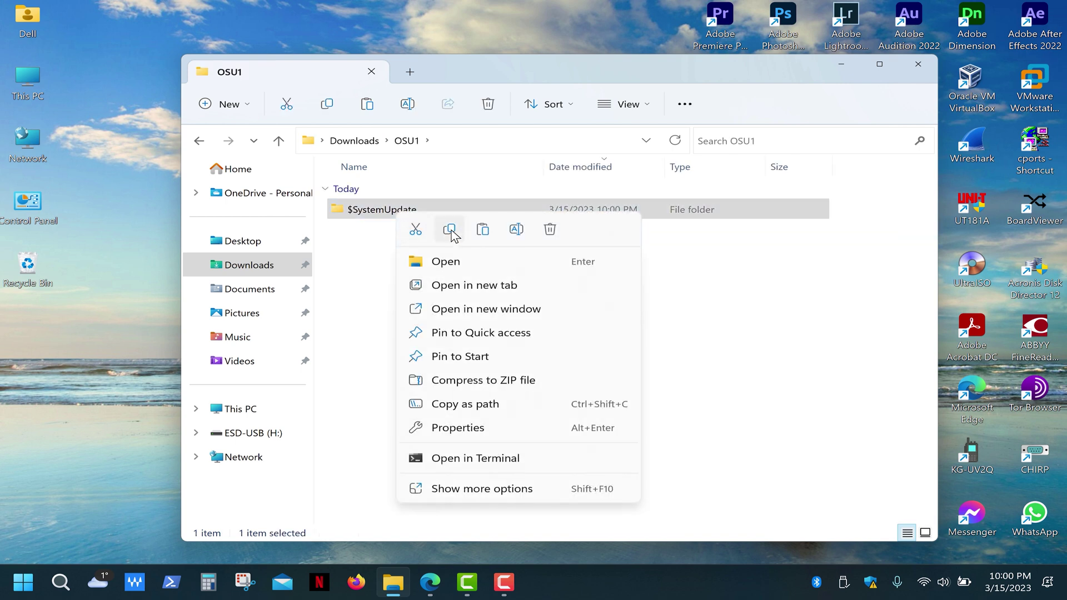
pyautogui.click(450, 230)
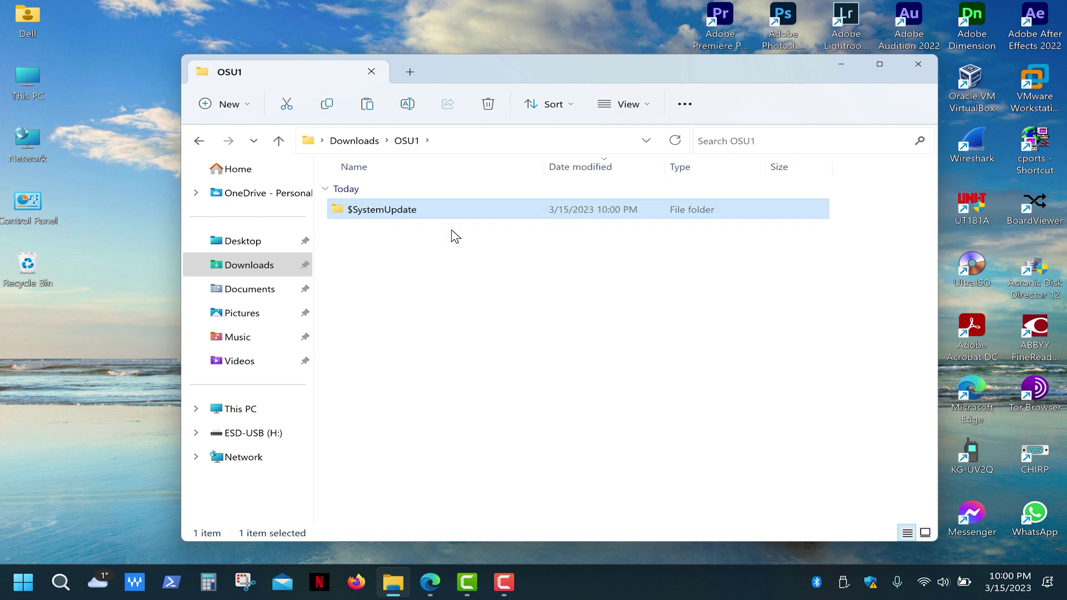
pyautogui.click(248, 410)
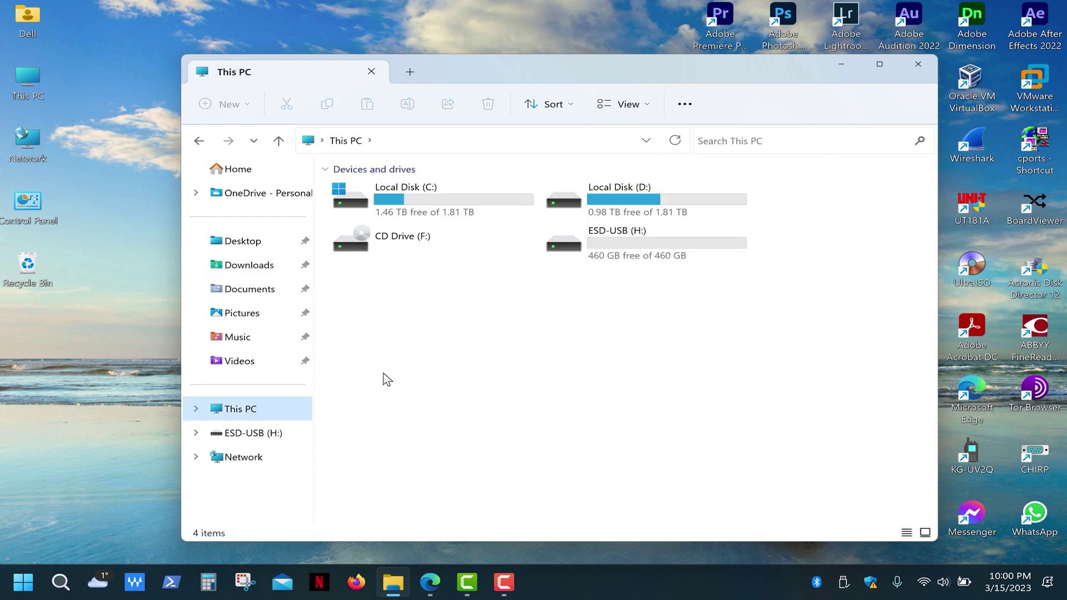
pyautogui.doubleClick(613, 245)
pyautogui.rightClick(612, 244)
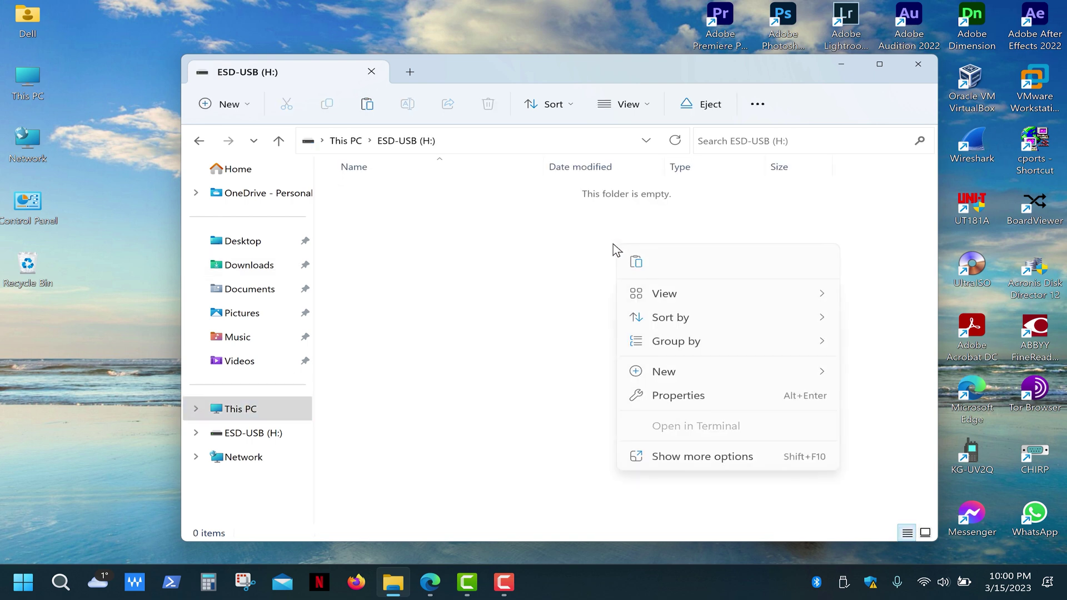
pyautogui.click(639, 266)
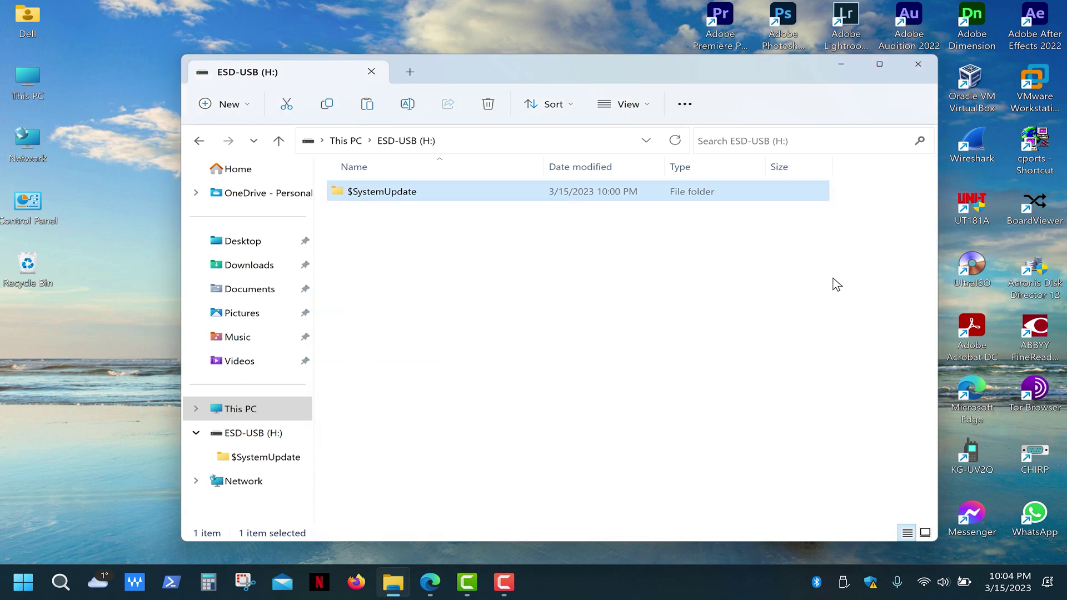
pyautogui.click(837, 284)
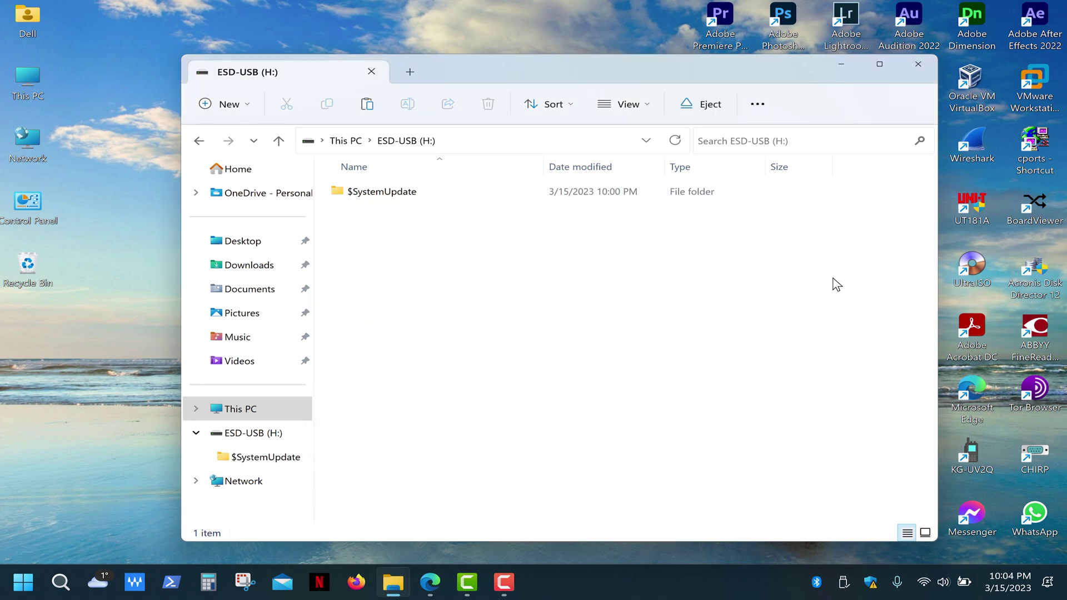
# Step: Safely eject the USB flash drive, then highlight Offline system update on the Xbox
pyautogui.click(918, 64)
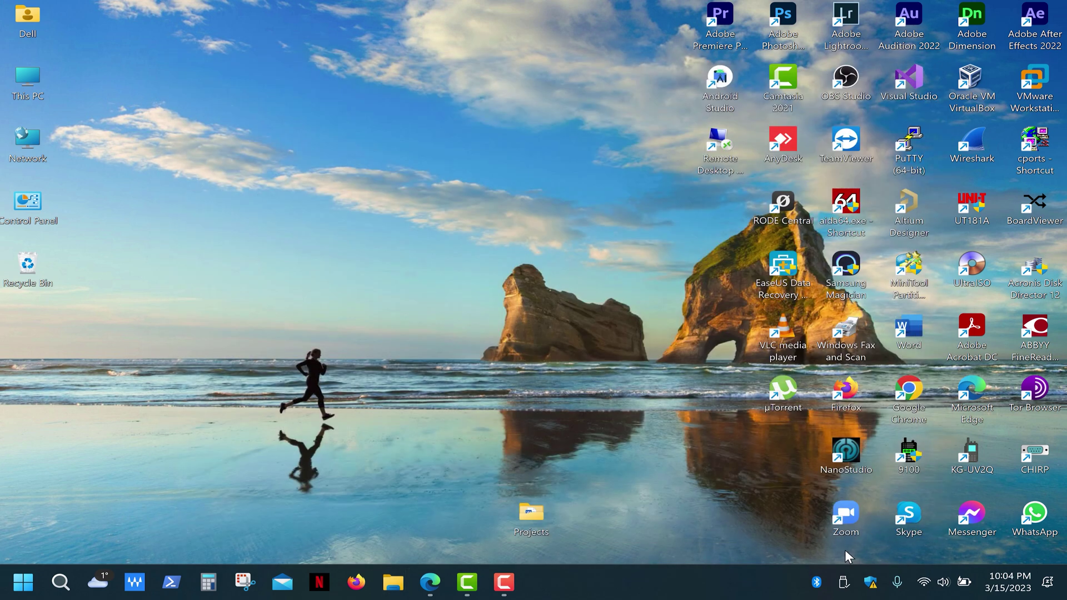
pyautogui.click(844, 582)
pyautogui.click(864, 556)
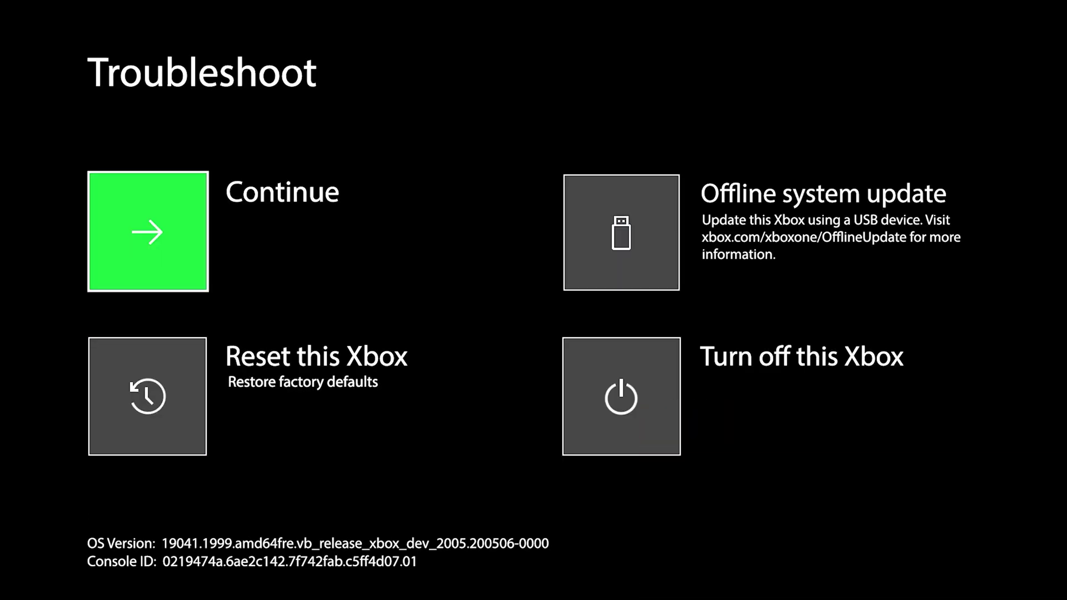
pyautogui.press('Right')
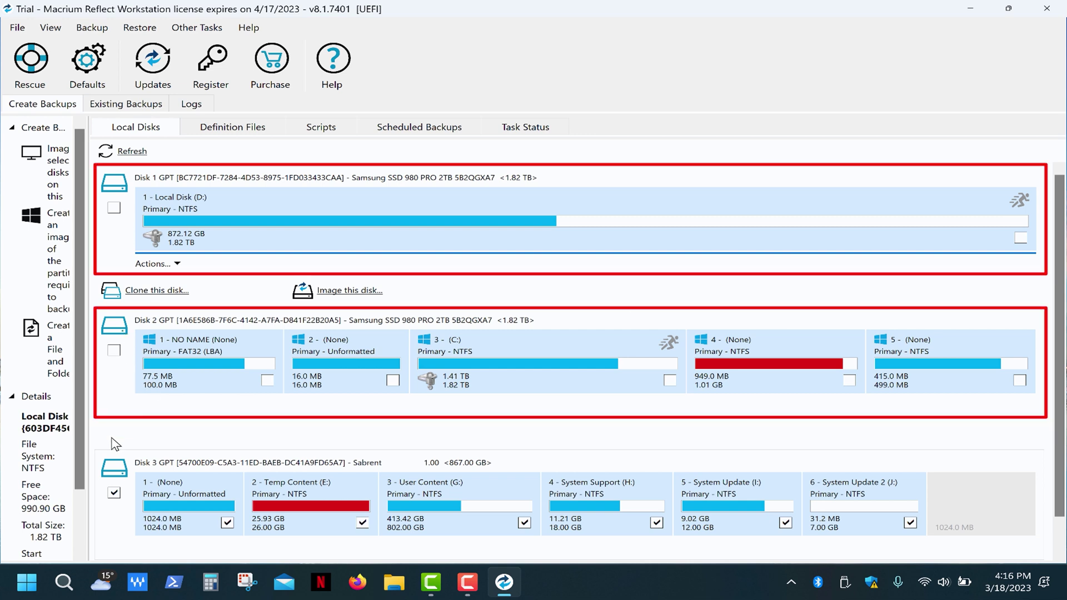
# Step: Set up an exact-copy image of Disk 3's 1024 MB first partition, saved to the Desktop
pyautogui.scroll(-1, 115, 443)
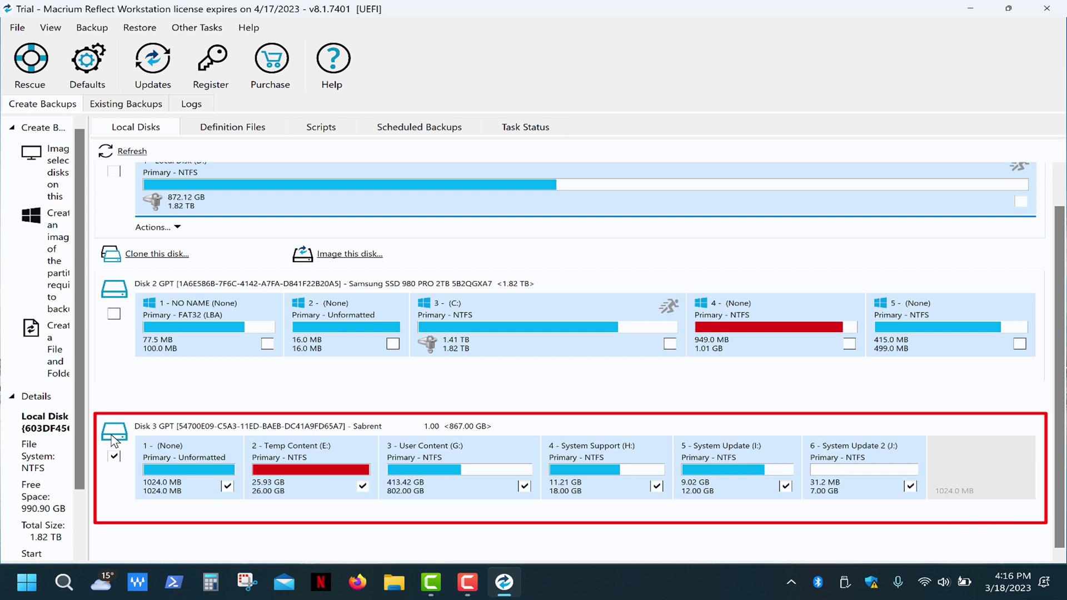
pyautogui.click(116, 482)
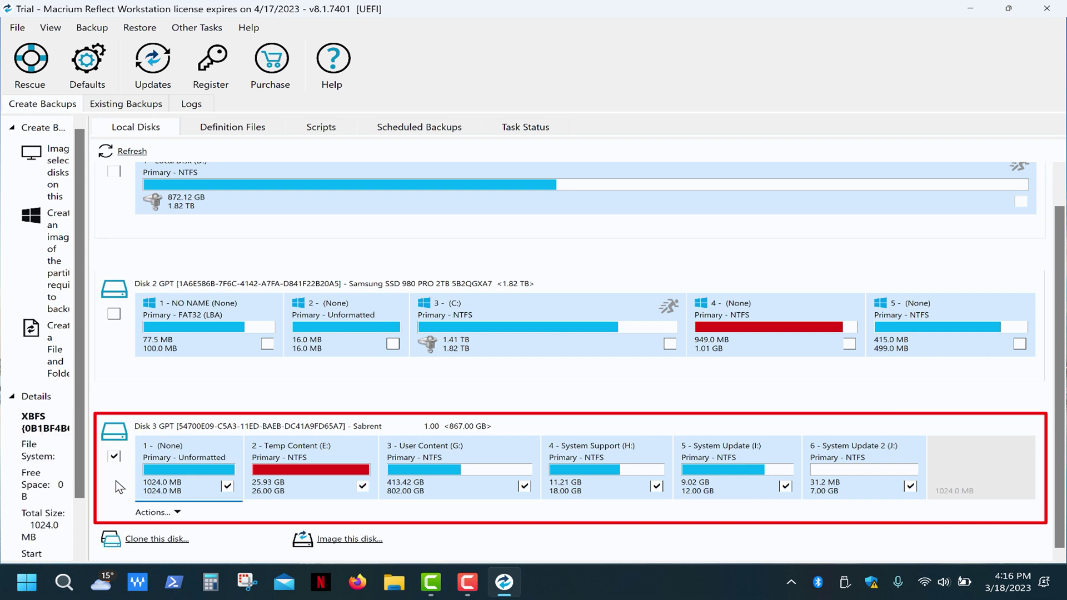
pyautogui.click(350, 541)
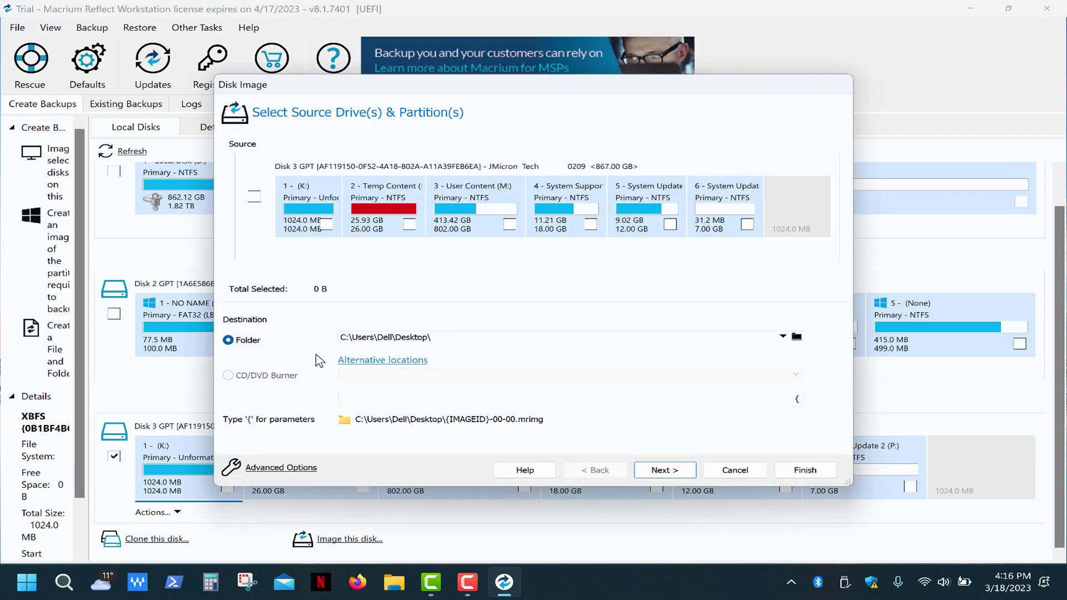
pyautogui.click(327, 224)
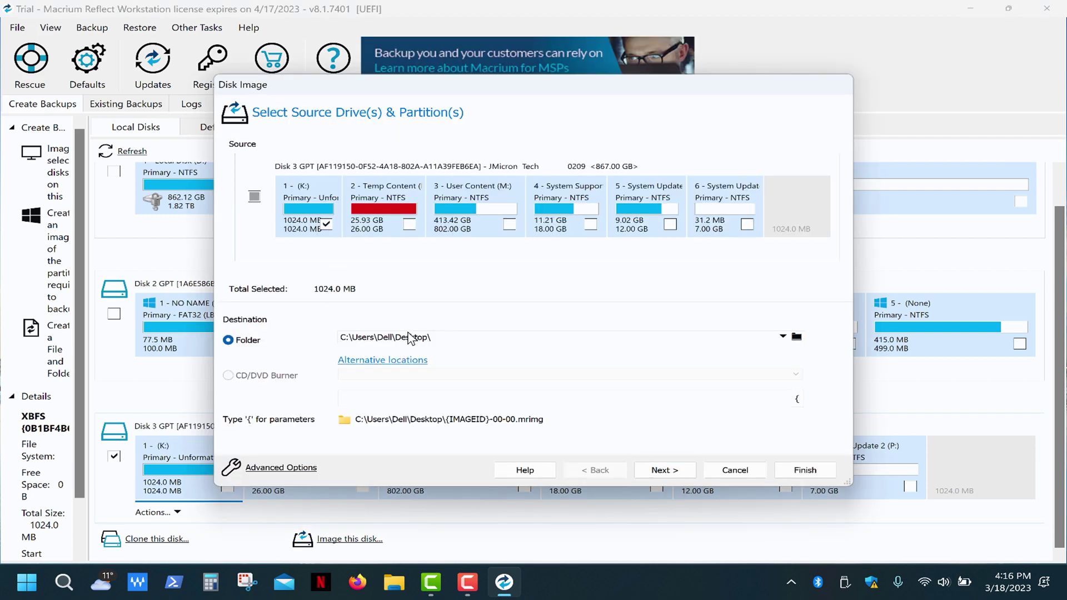
pyautogui.click(797, 337)
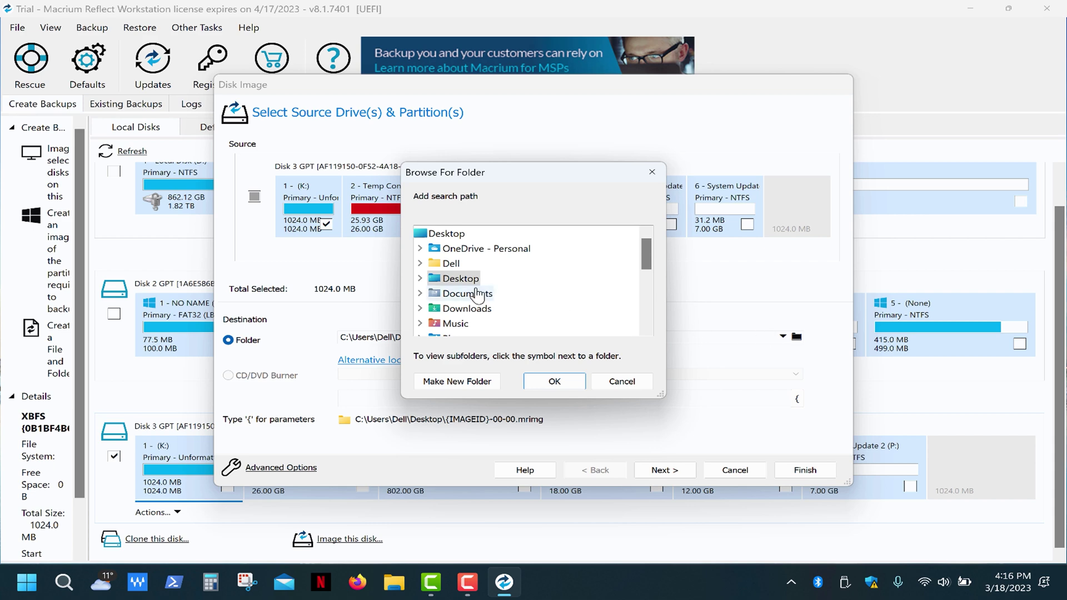
pyautogui.click(556, 382)
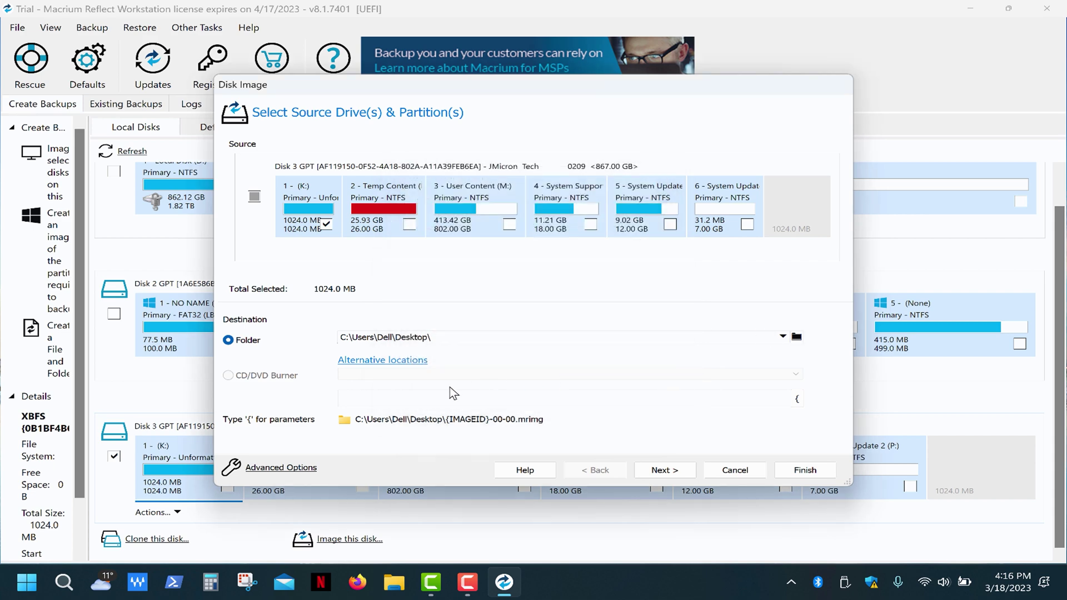
pyautogui.click(306, 467)
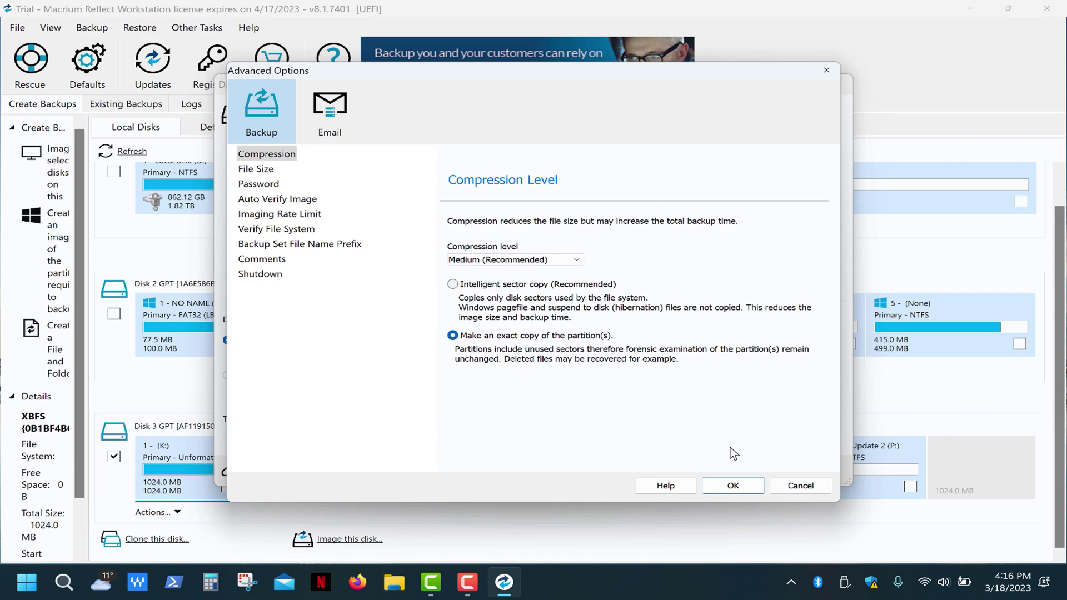
pyautogui.click(751, 482)
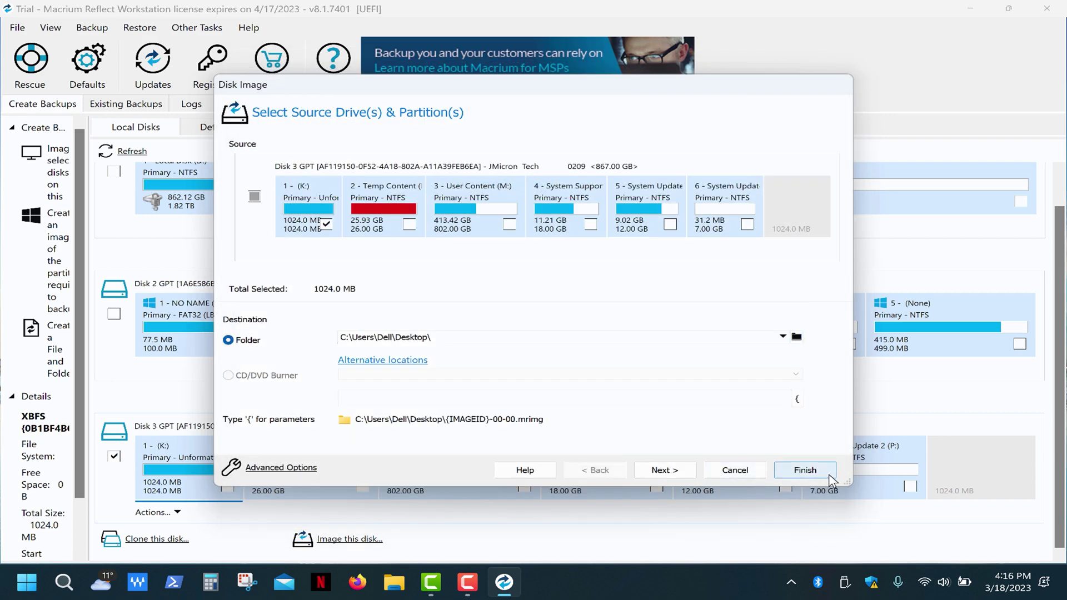
# Step: Run the partition image backup now and close the completed progress window
pyautogui.click(806, 470)
pyautogui.click(596, 391)
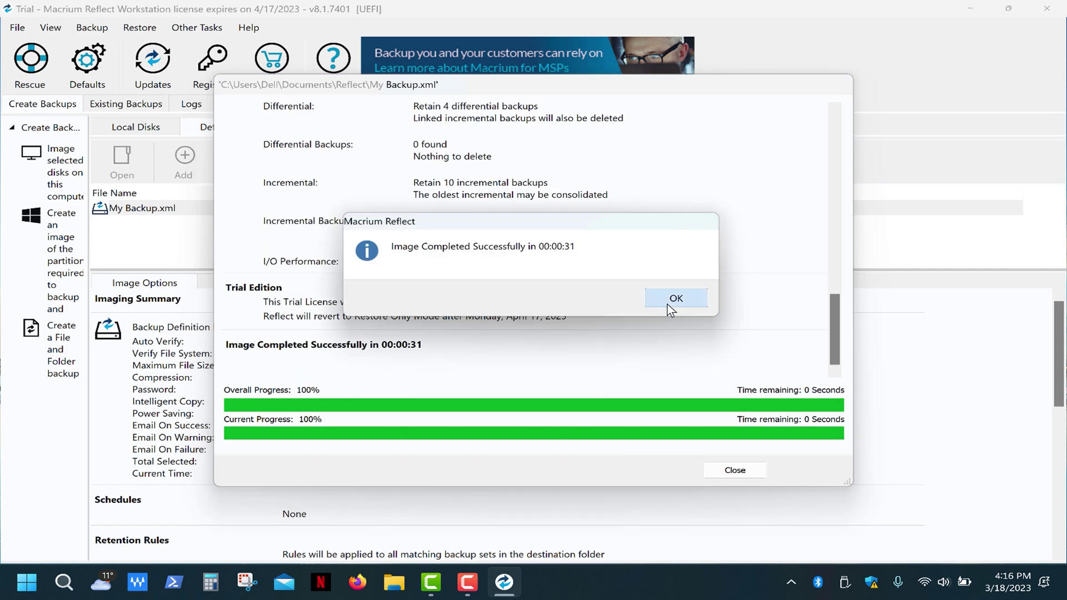
pyautogui.click(675, 299)
pyautogui.click(735, 470)
pyautogui.click(845, 582)
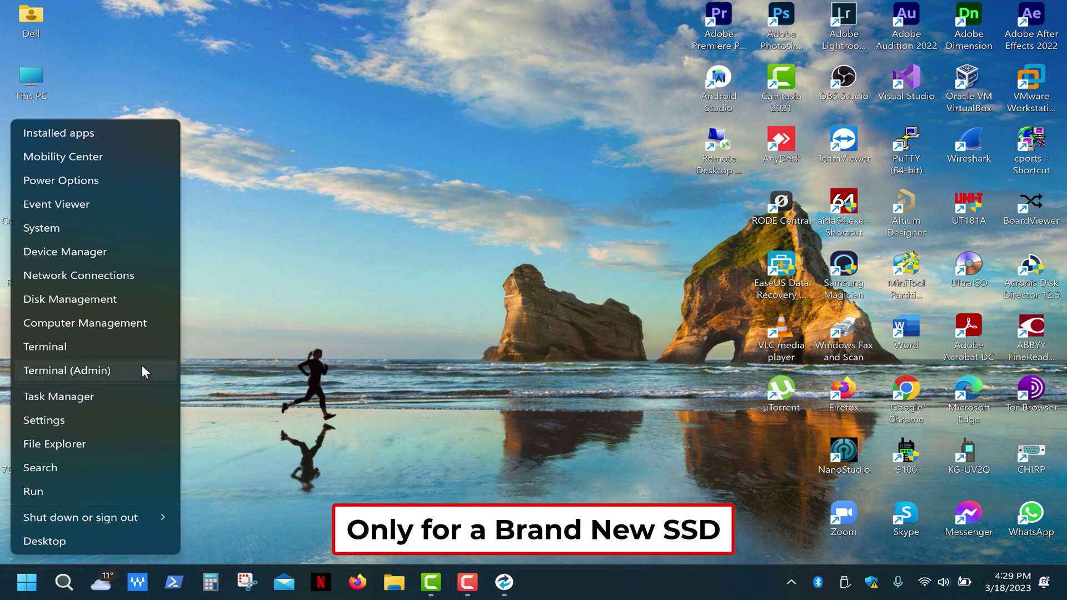
# Step: Initialize Disk 2 as GPT in Disk Management and close the tool
pyautogui.click(156, 302)
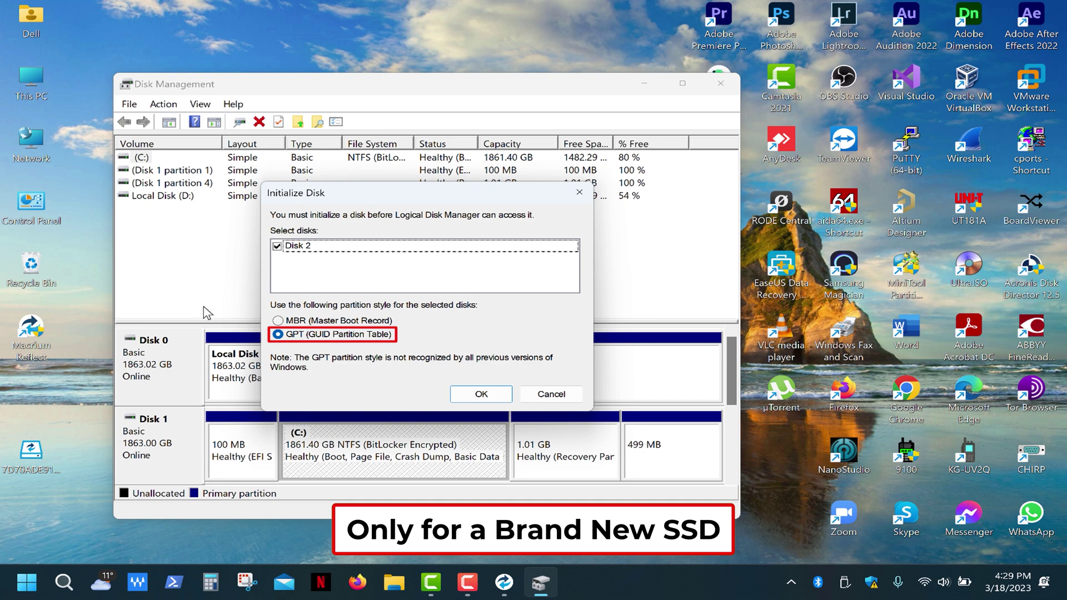
pyautogui.click(489, 392)
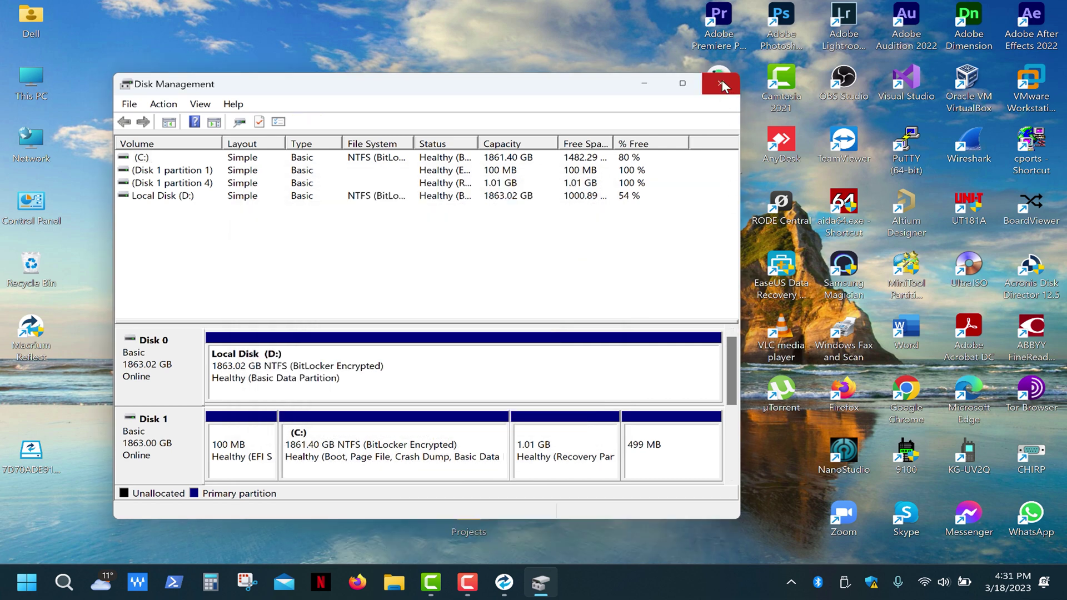
pyautogui.click(721, 85)
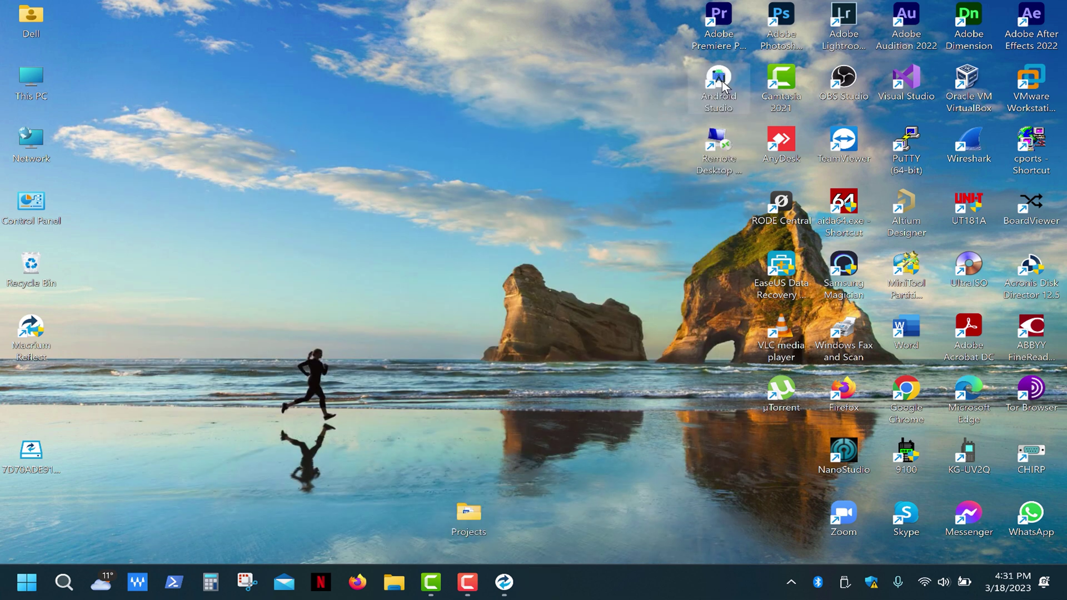
# Step: Refresh the disk list and restore the saved partition image onto the new 1.86 TB disk
pyautogui.click(62, 106)
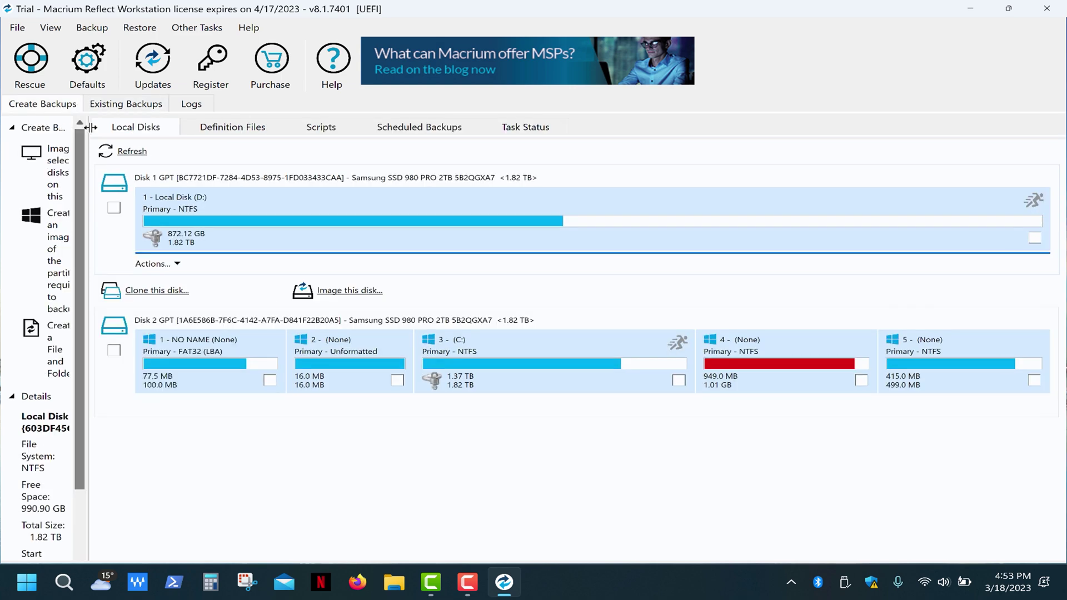
pyautogui.click(140, 151)
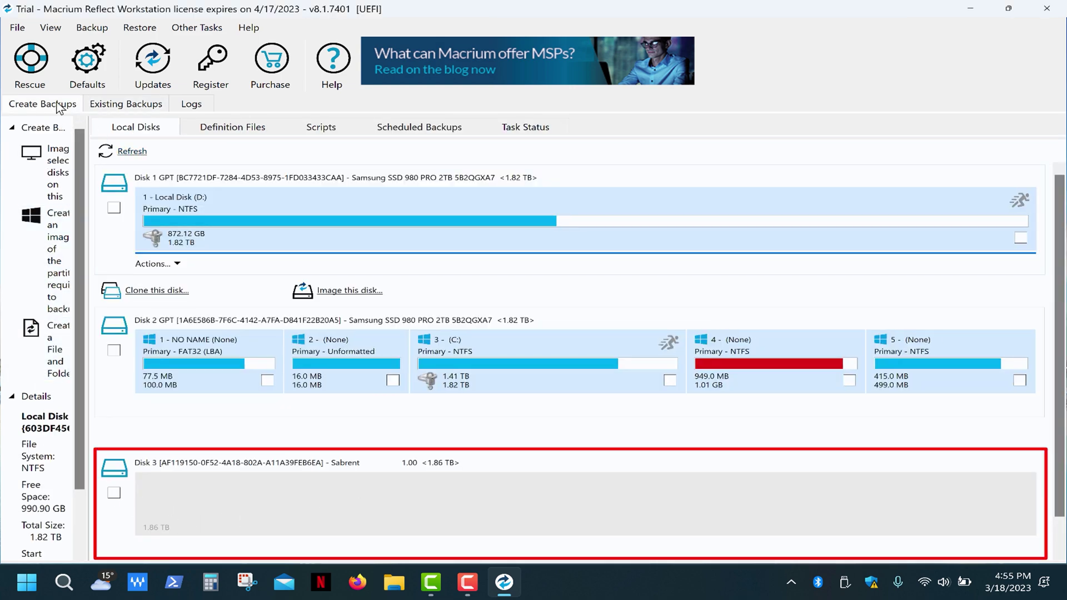
pyautogui.click(118, 105)
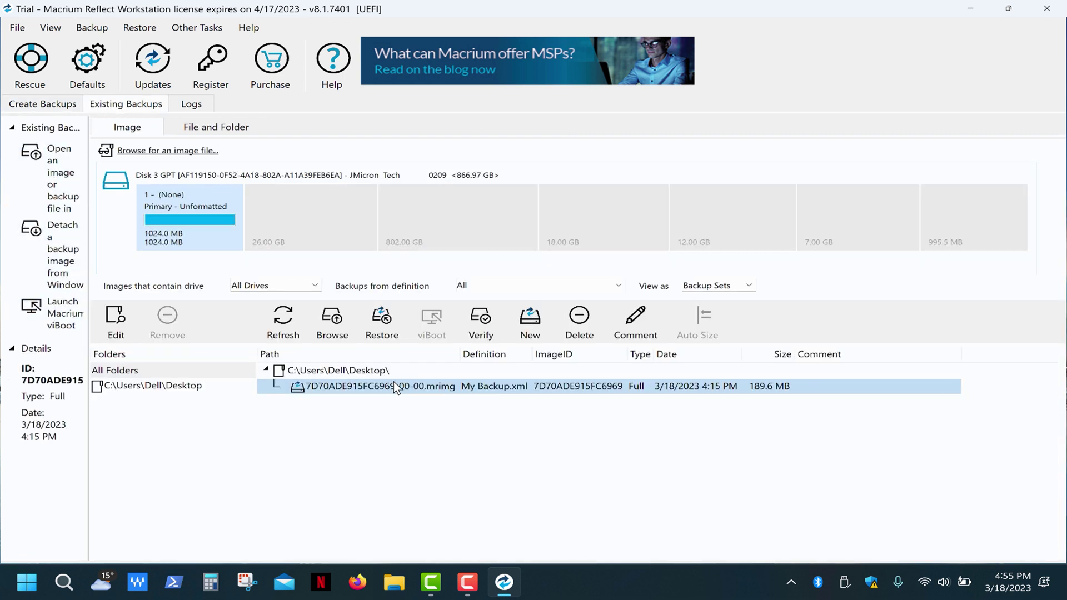
pyautogui.click(391, 337)
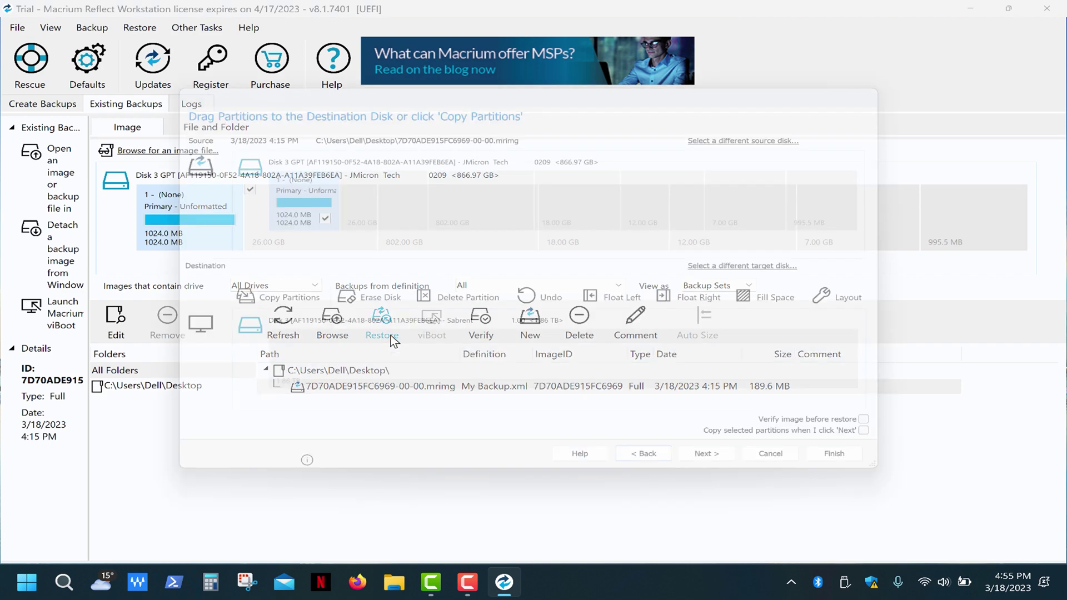
pyautogui.click(729, 474)
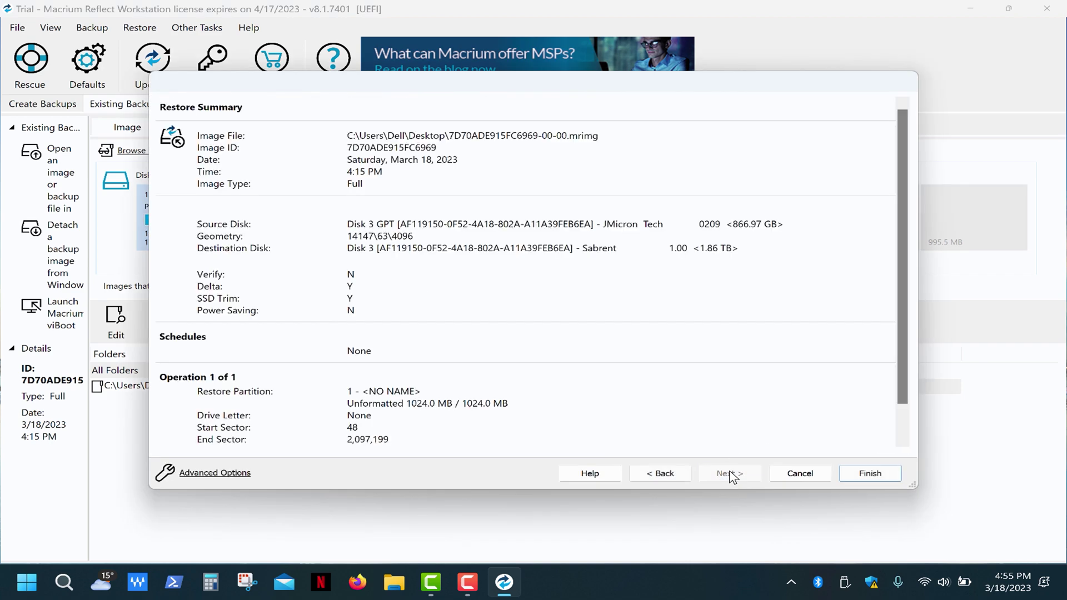
pyautogui.click(859, 474)
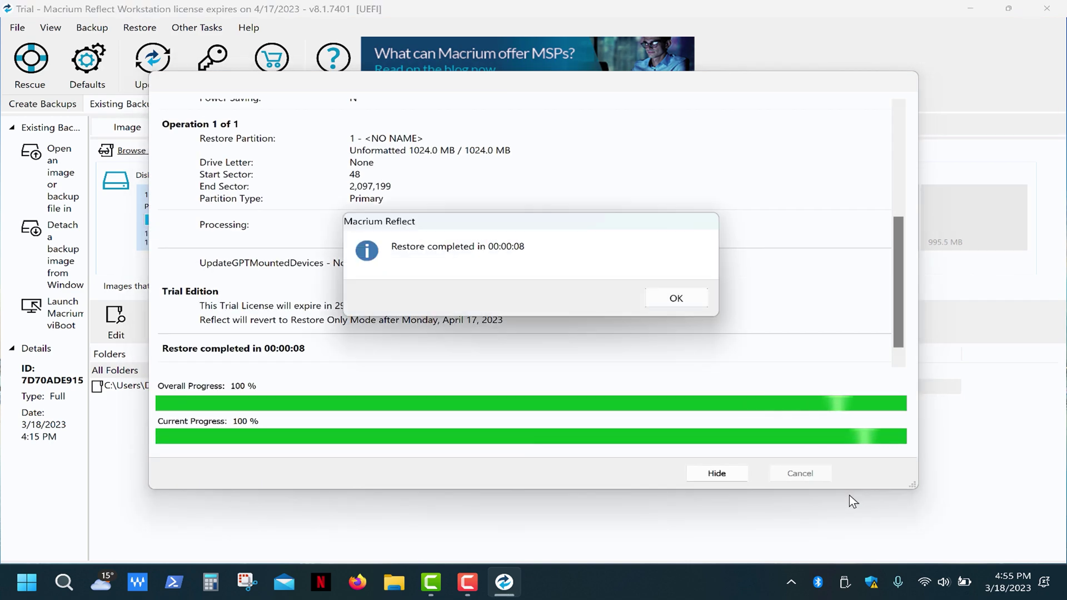
# Step: Dismiss the restore completion messages and safely eject the Sabrent drive
pyautogui.press('Return')
pyautogui.click(818, 471)
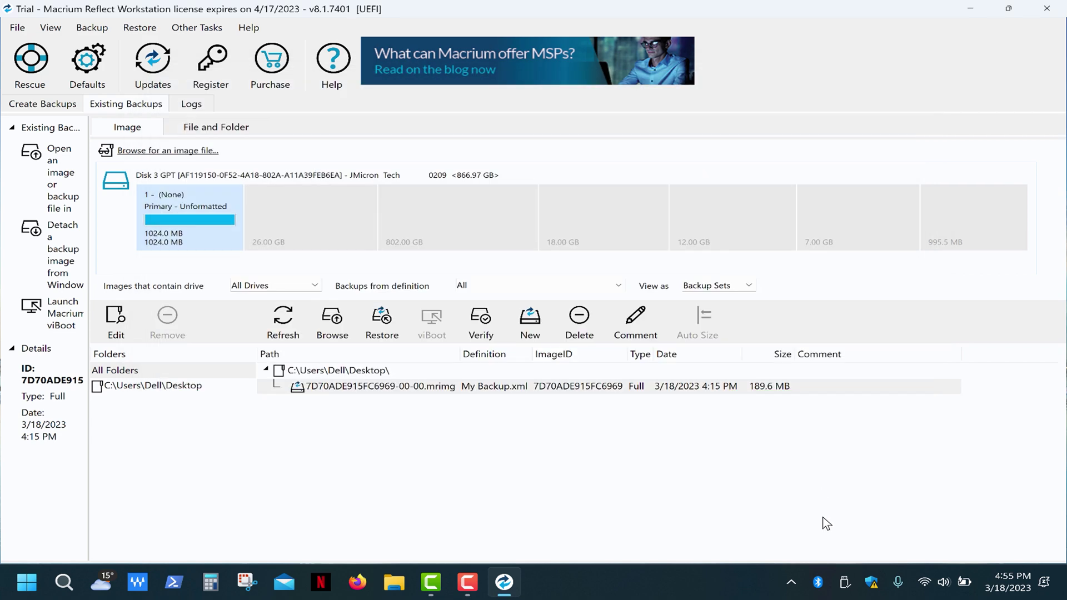
pyautogui.click(844, 582)
pyautogui.click(961, 572)
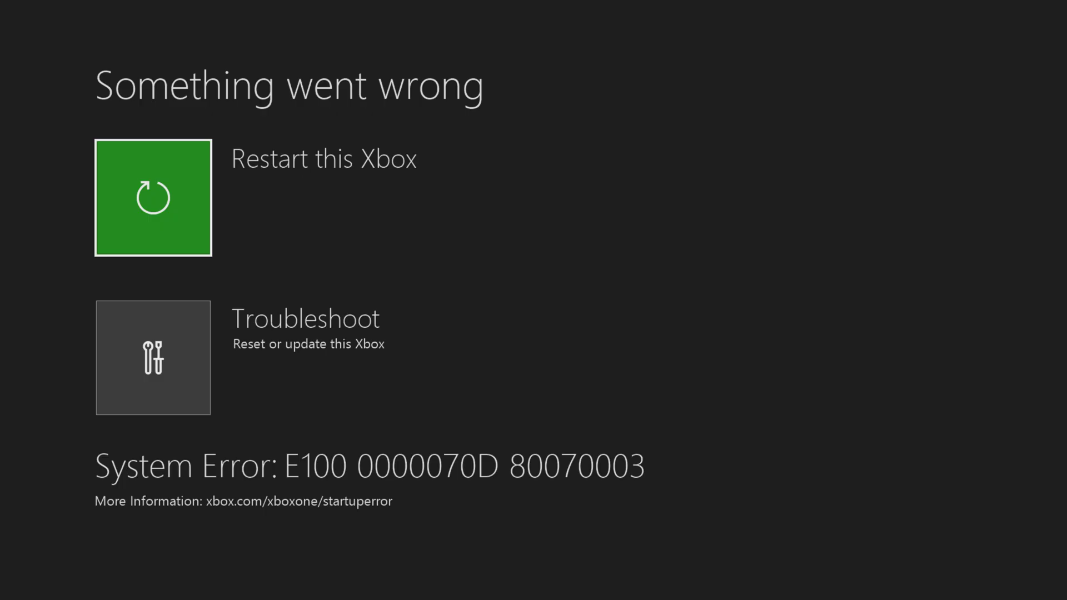
# Step: Run the Offline system update from Troubleshoot with English (United States) as language
pyautogui.press('Down')
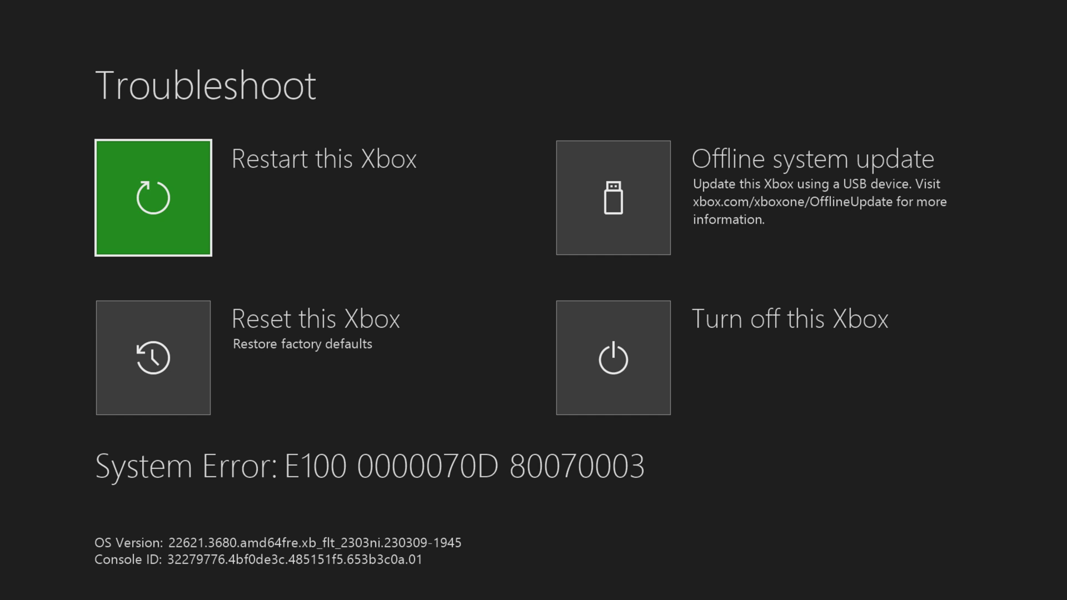
pyautogui.press('Right')
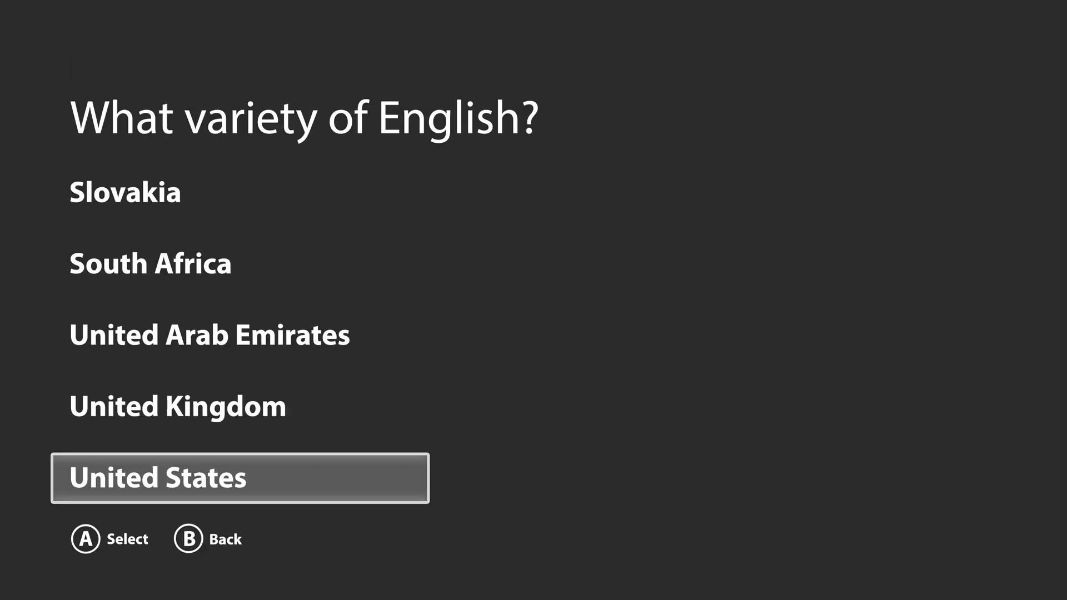
pyautogui.press('Return')
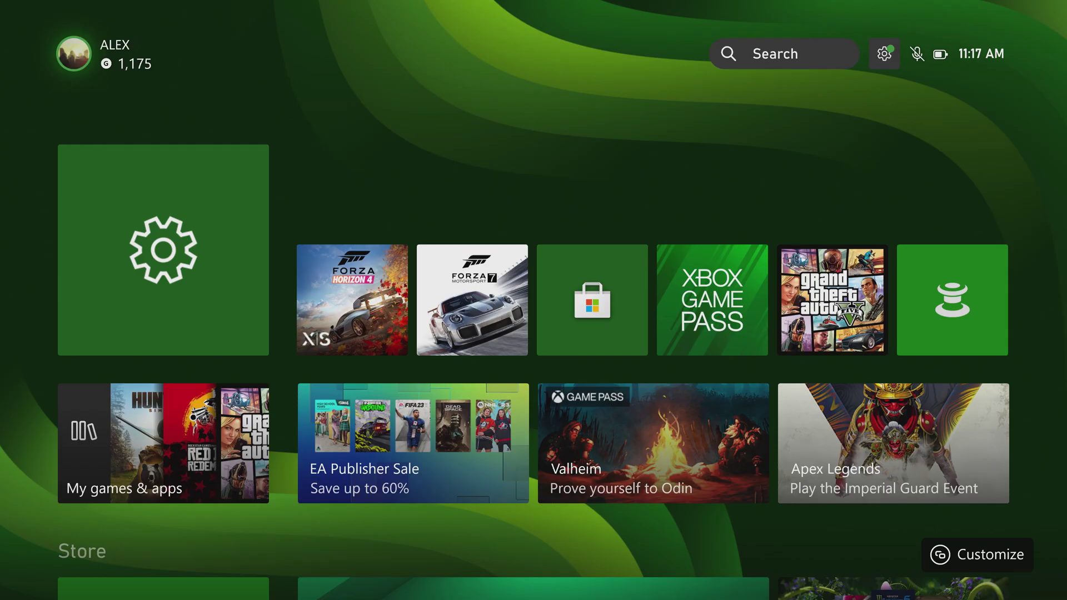
# Step: Show the Storage devices page under Settings > System, totalling 1.6 TB internal storage
pyautogui.press('Return')
pyautogui.press('Down')
pyautogui.press('Down')
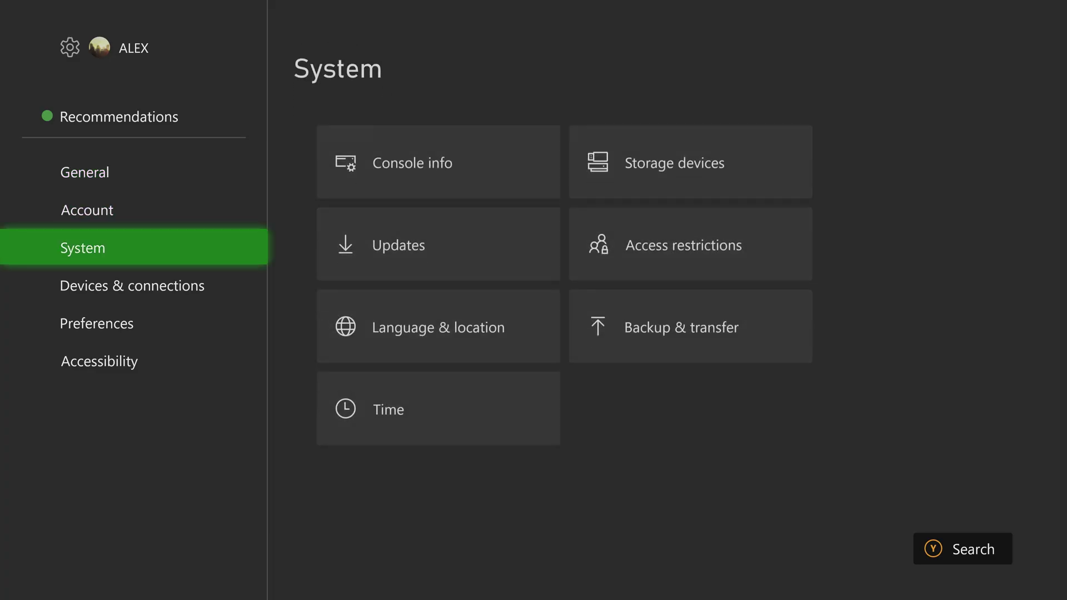
pyautogui.press('Right')
pyautogui.press('Right')
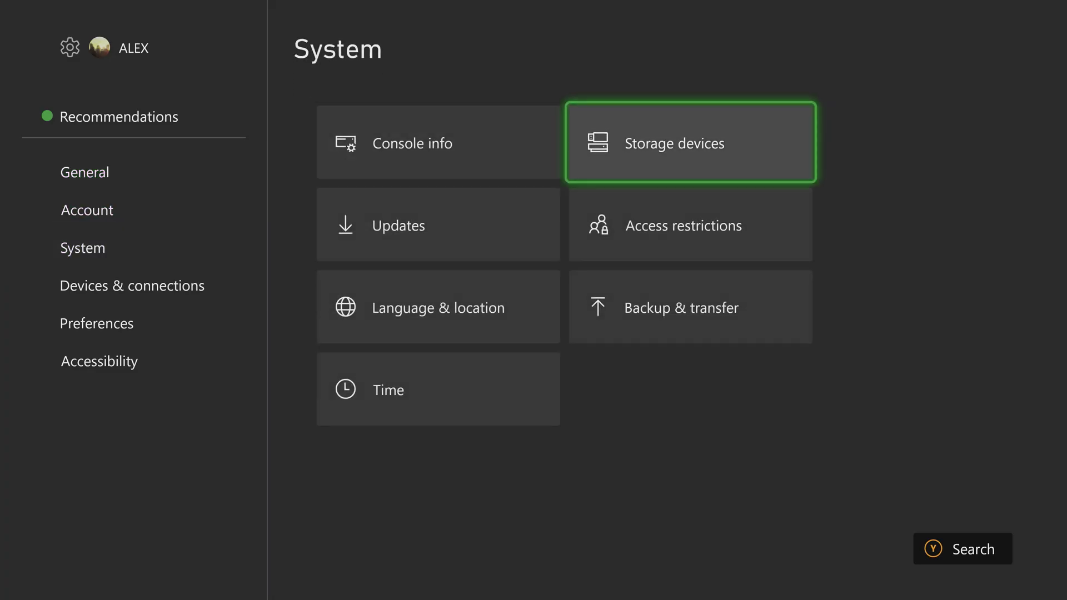
pyautogui.press('Return')
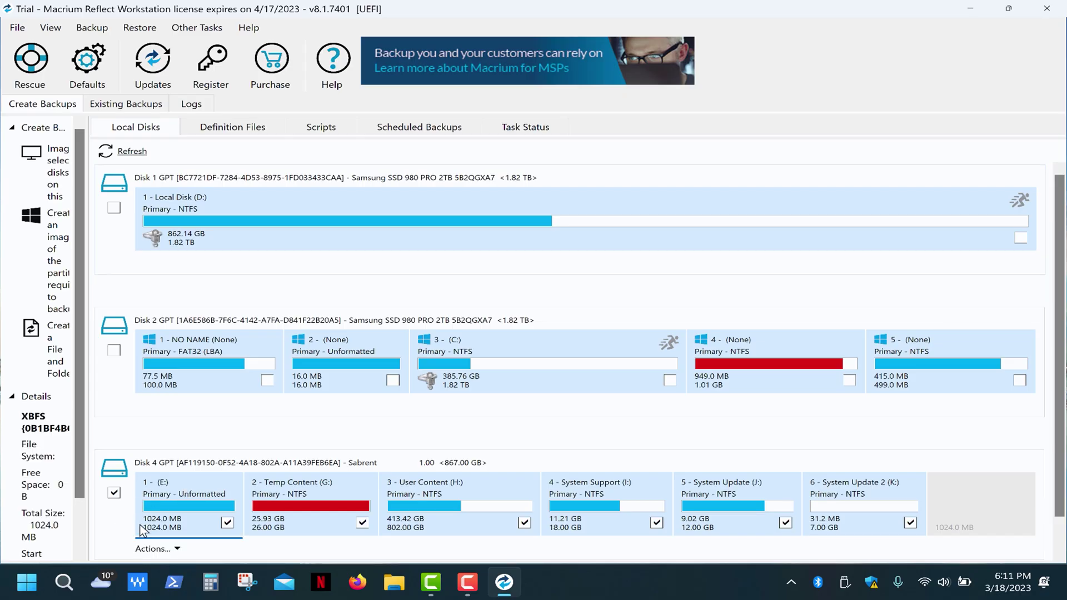
# Step: Set up an image of Disk 4 to the Desktop with the exact partition copy option
pyautogui.scroll(-1, 276, 547)
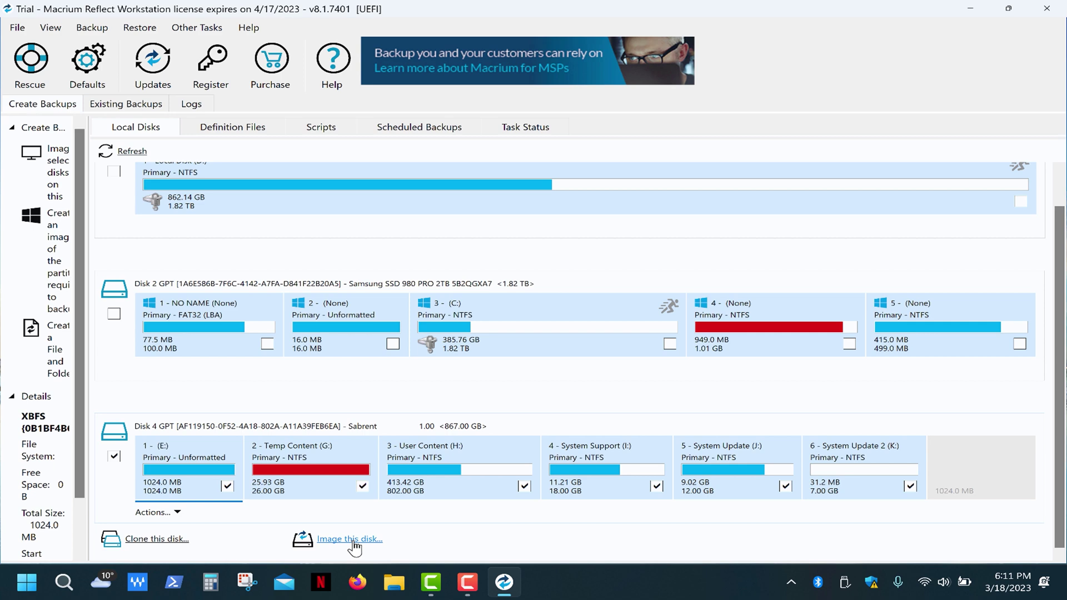
pyautogui.click(352, 539)
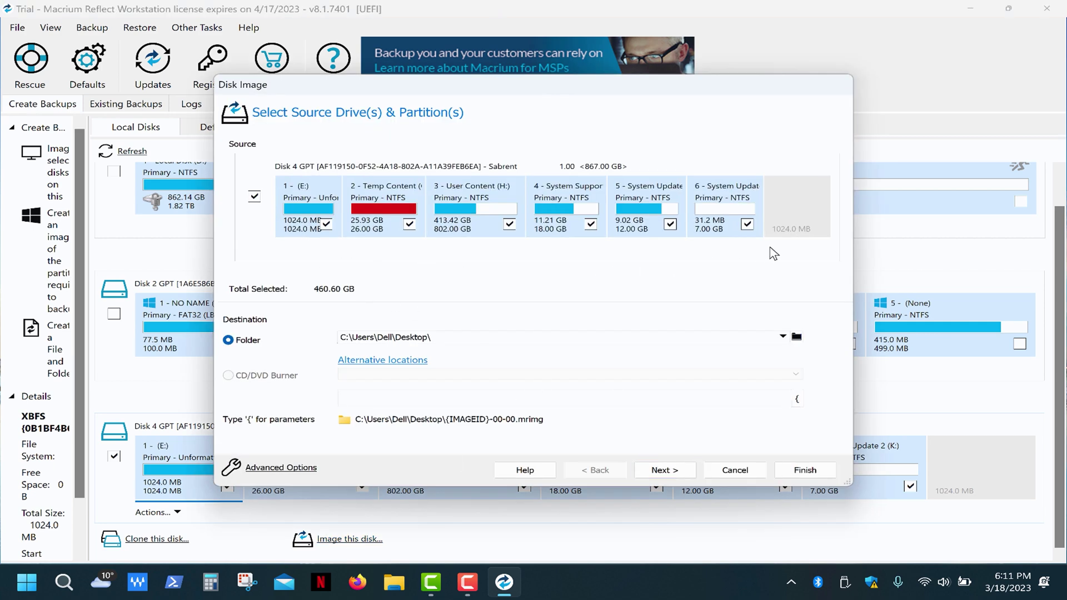
pyautogui.click(797, 337)
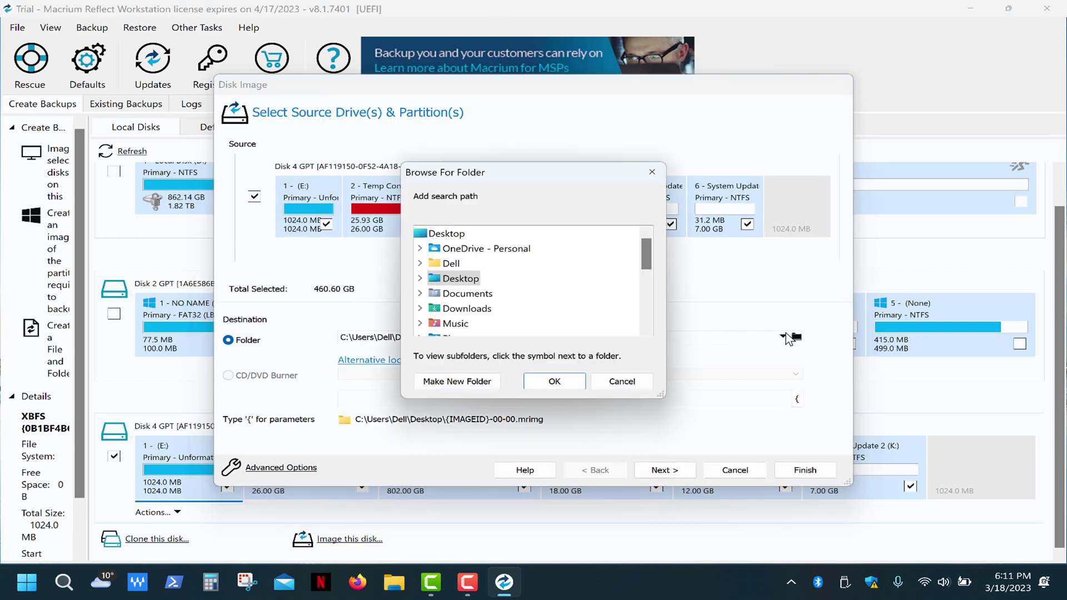
pyautogui.doubleClick(466, 284)
pyautogui.click(554, 381)
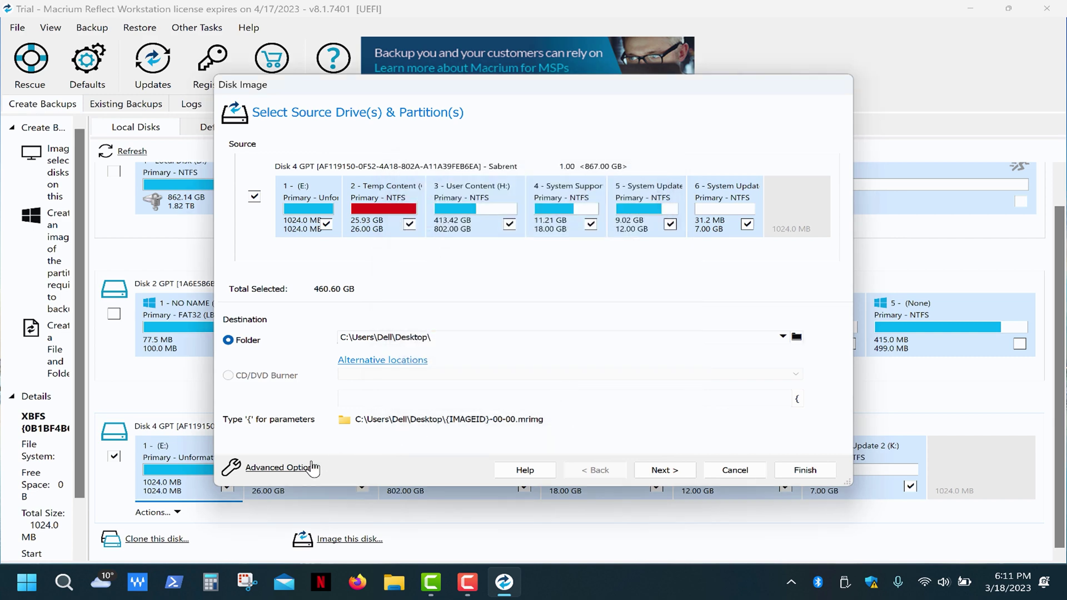
pyautogui.click(303, 469)
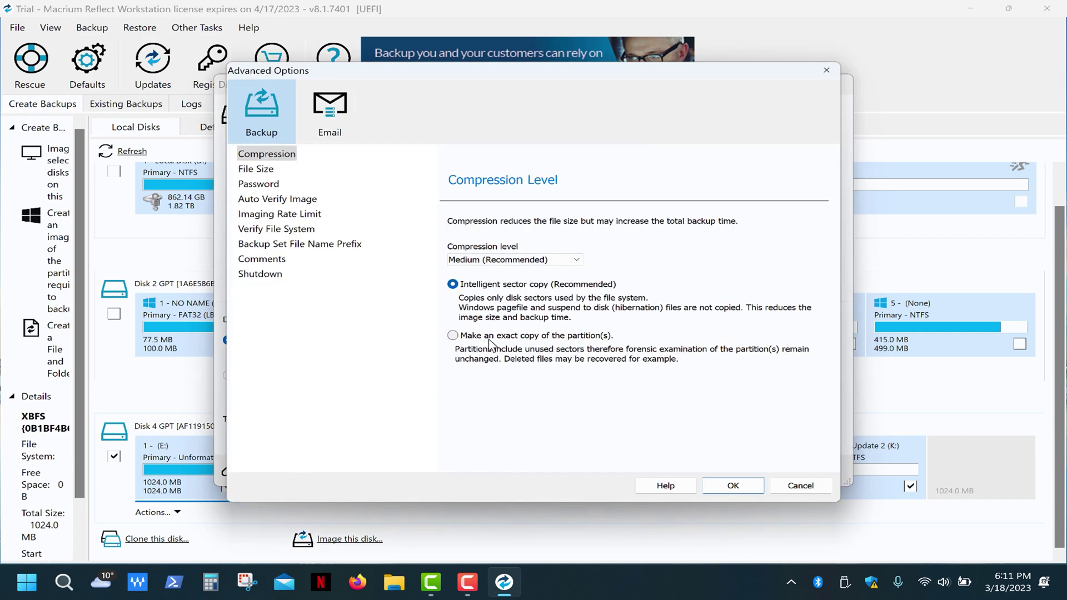
pyautogui.click(733, 487)
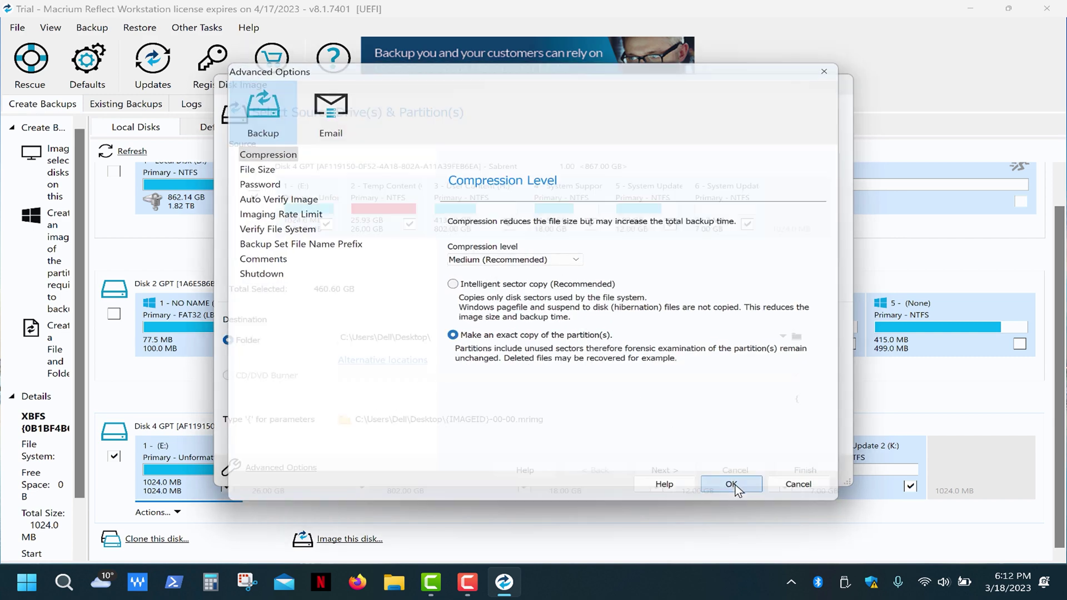
# Step: Save it as the My Backup definition, run the image, and close the finished window
pyautogui.click(784, 470)
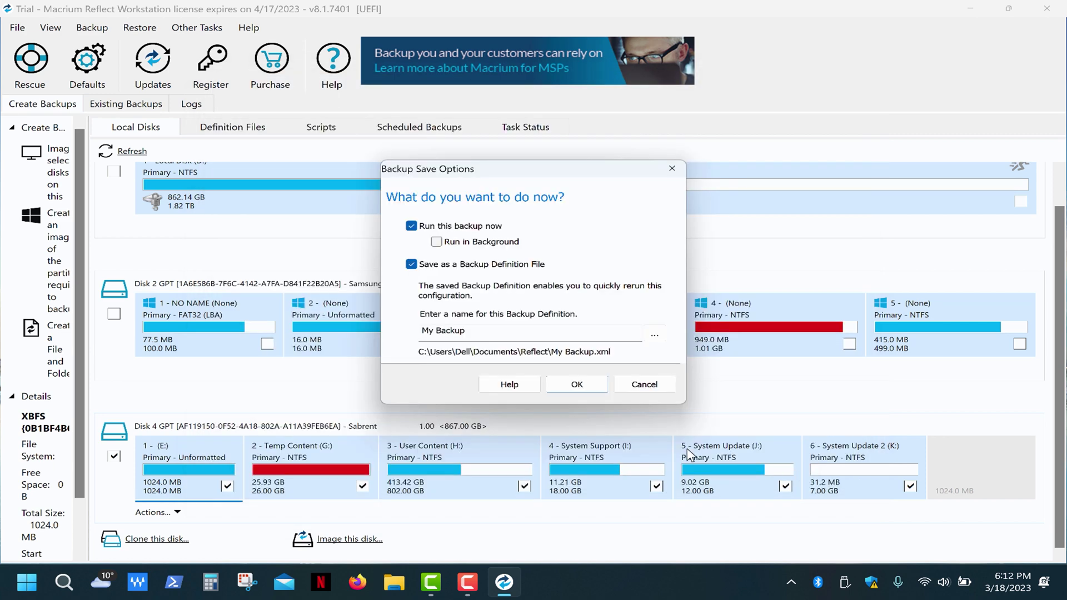
pyautogui.click(599, 390)
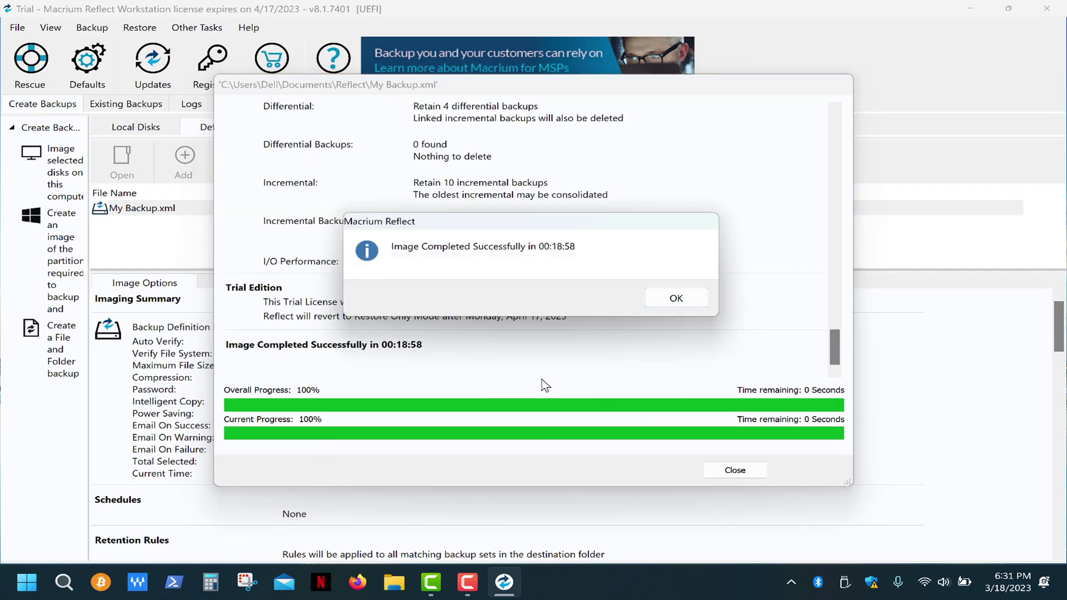
pyautogui.click(653, 295)
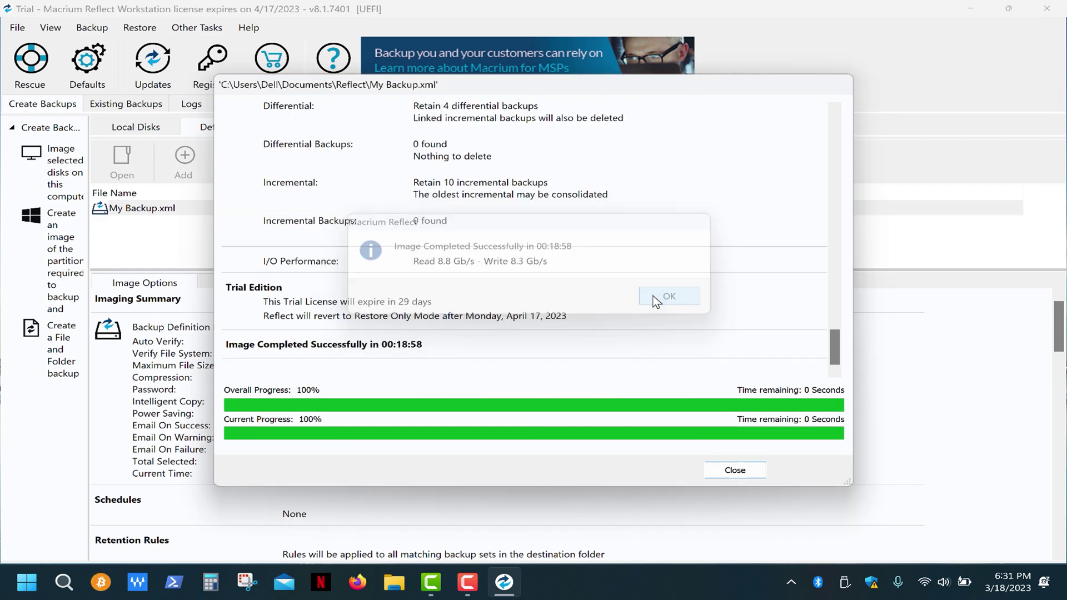
pyautogui.click(736, 468)
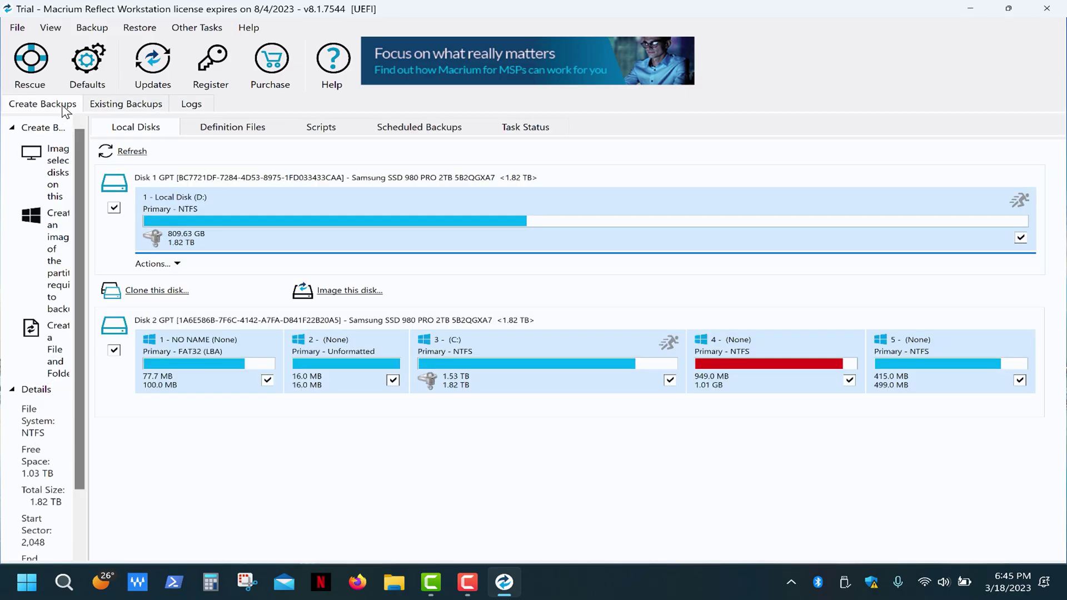
# Step: Refresh disks and restore the Xbox image, copying all six partitions onto the 1.86 TB disk
pyautogui.click(131, 152)
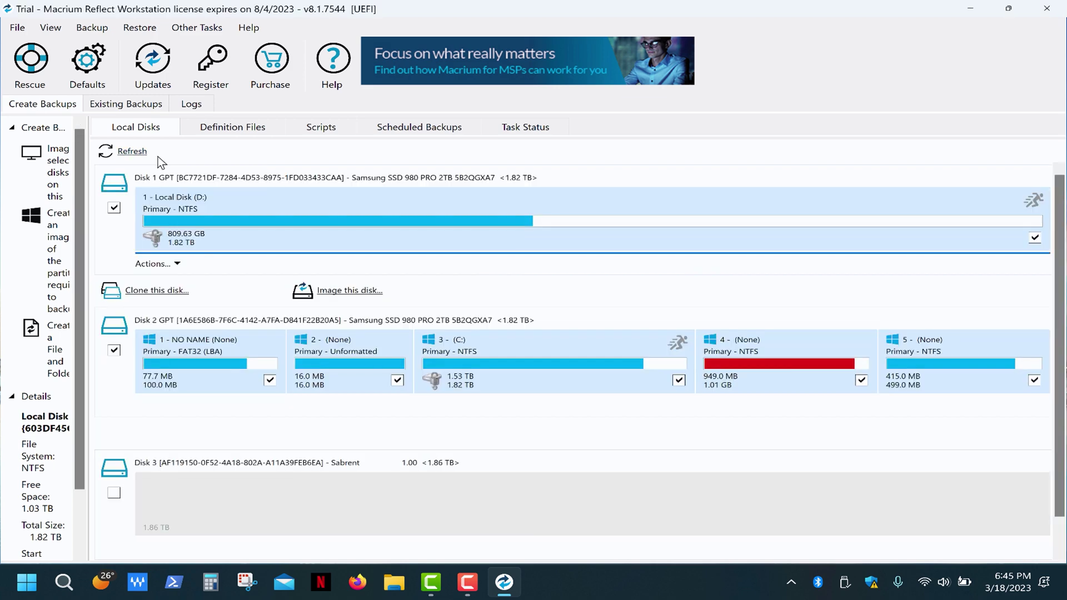
pyautogui.click(127, 103)
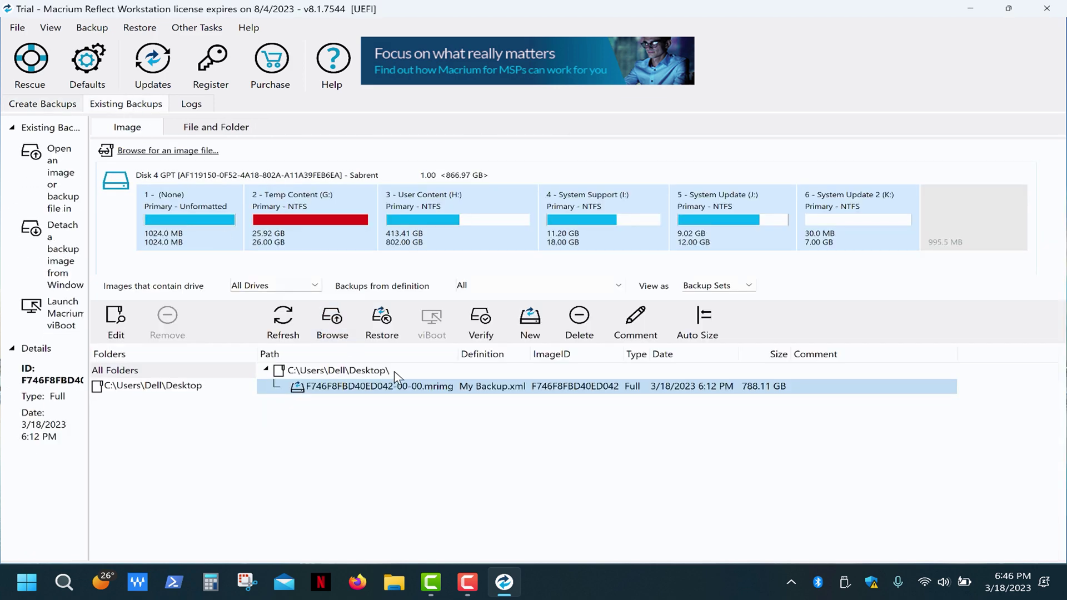
pyautogui.click(383, 336)
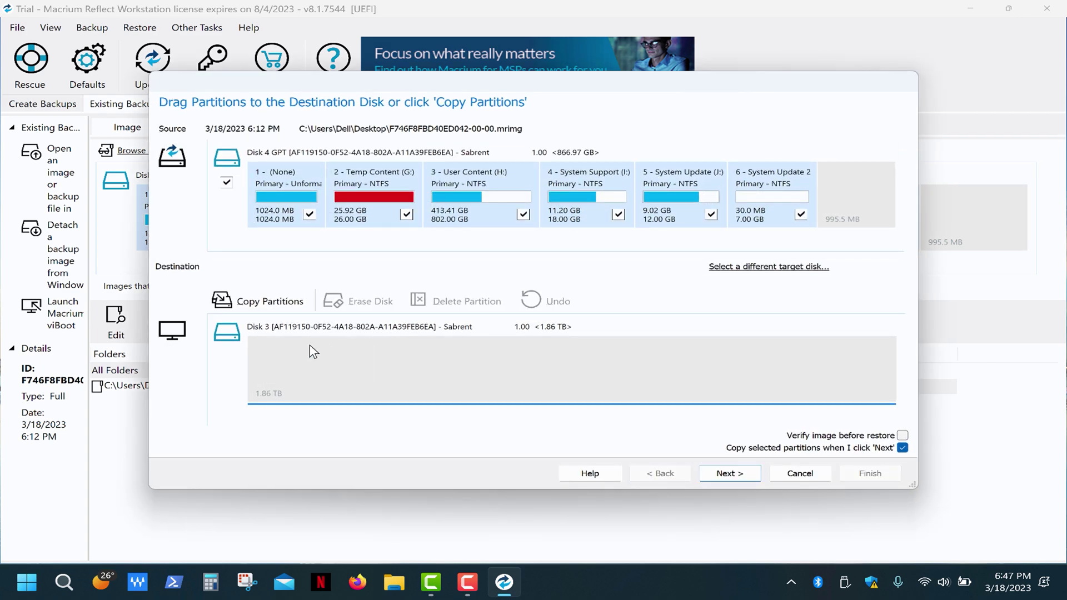
pyautogui.click(272, 301)
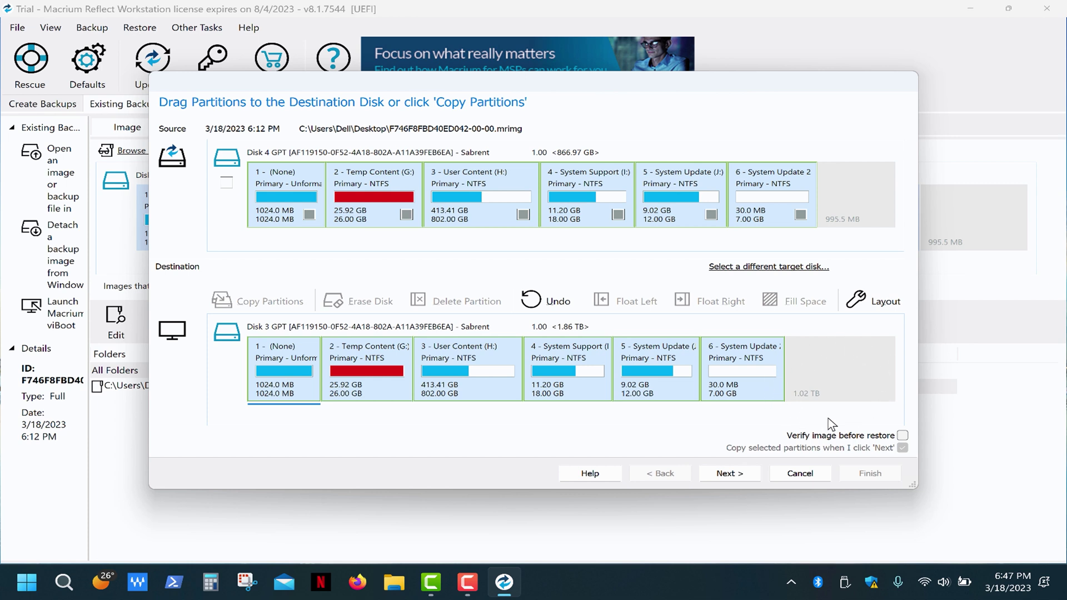
# Step: Select the last System Update 2 partition and open its Layout properties at 7 GB
pyautogui.click(485, 385)
pyautogui.click(764, 393)
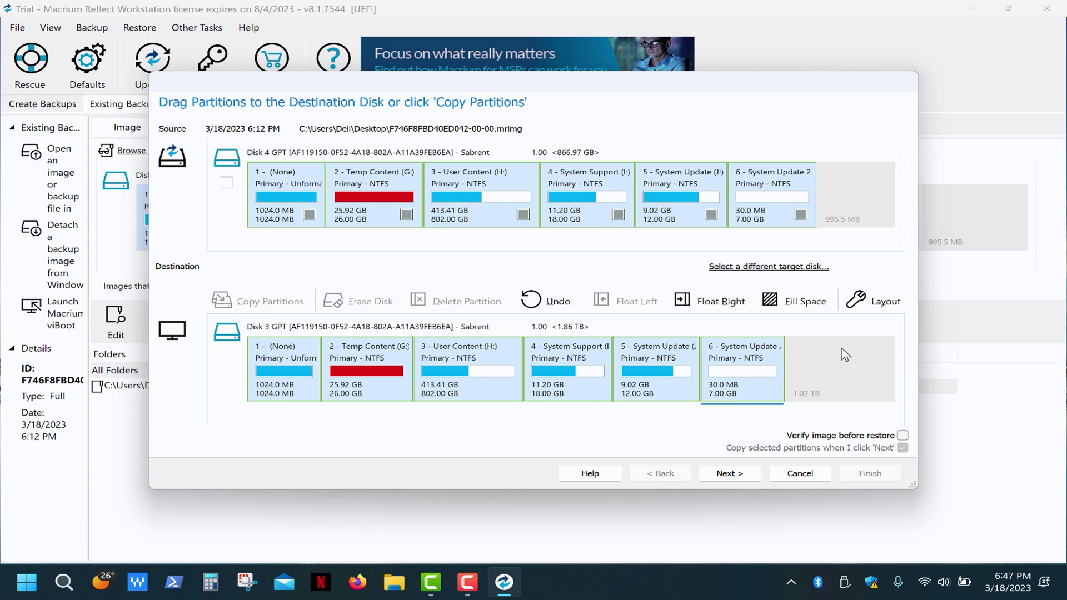
pyautogui.click(890, 308)
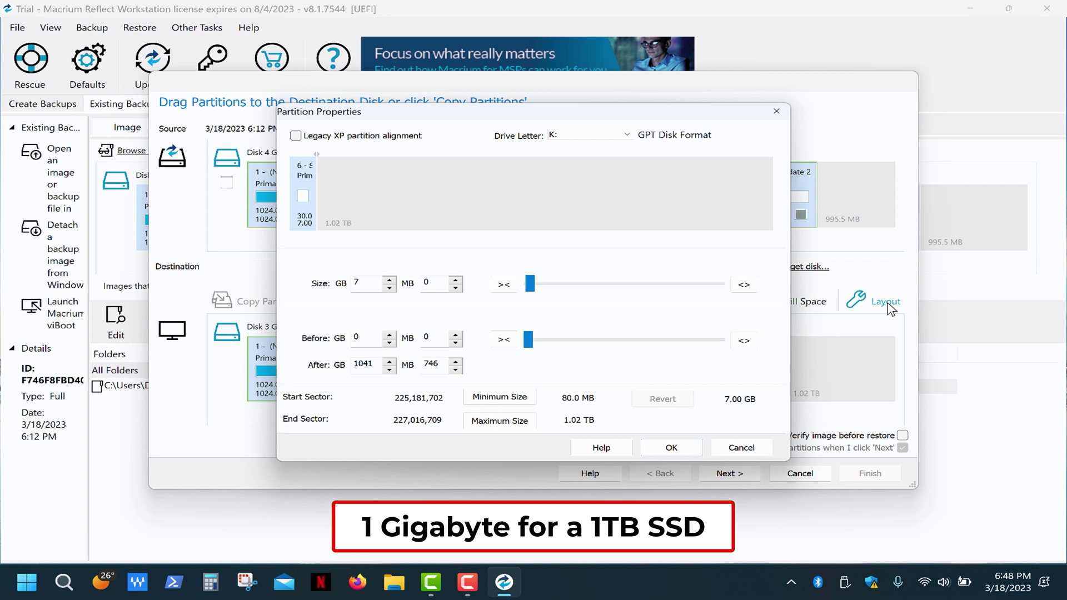
# Step: Set partition 6 to leave 2 GB 0 MB of free space after it
pyautogui.doubleClick(366, 364)
pyautogui.write('2')
pyautogui.doubleClick(431, 365)
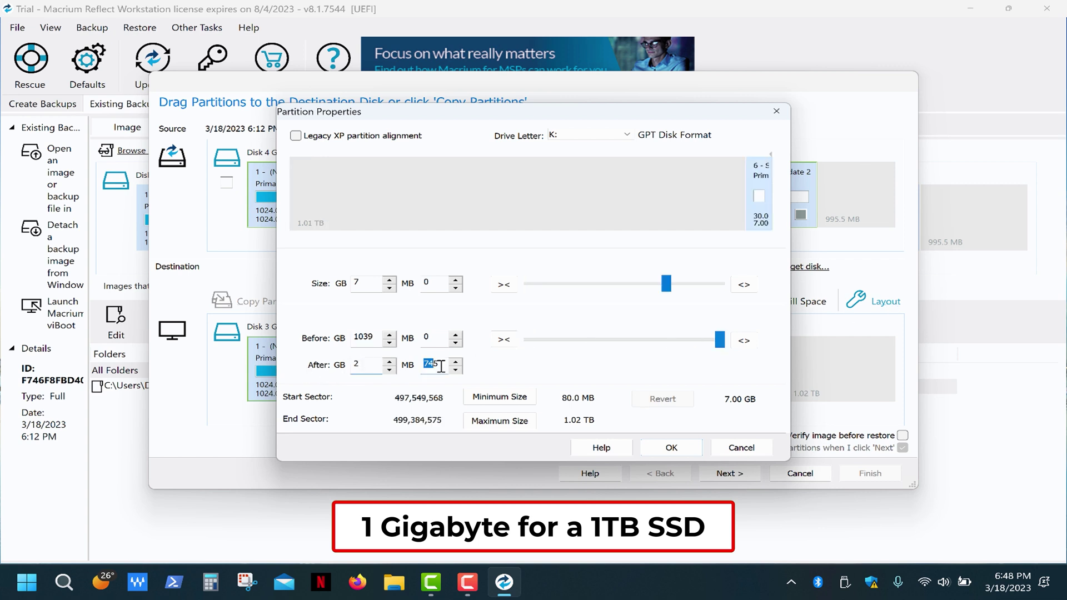
pyautogui.write('023')
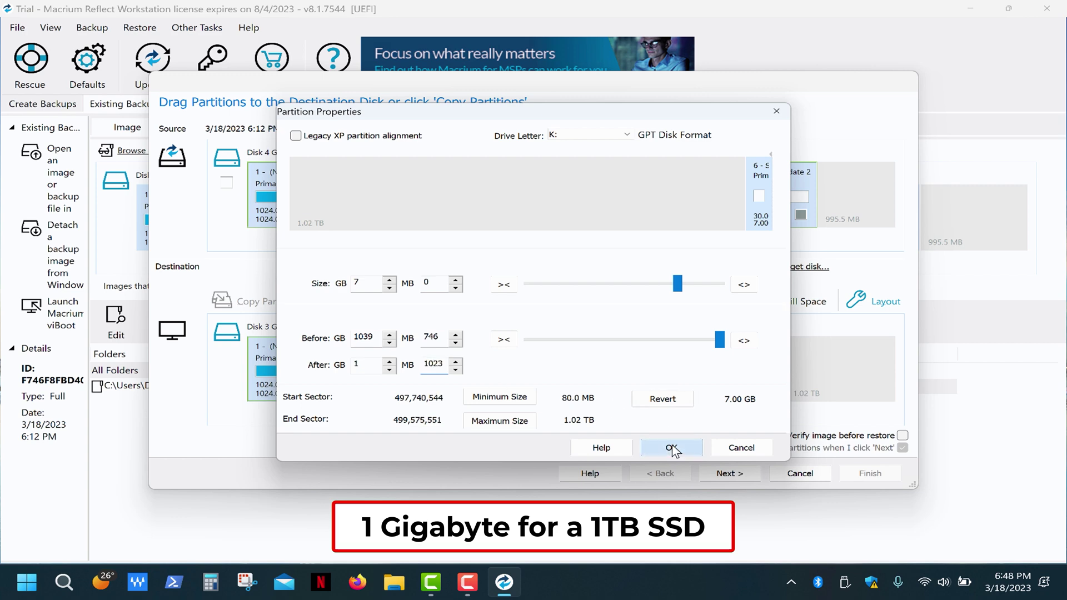
pyautogui.click(671, 448)
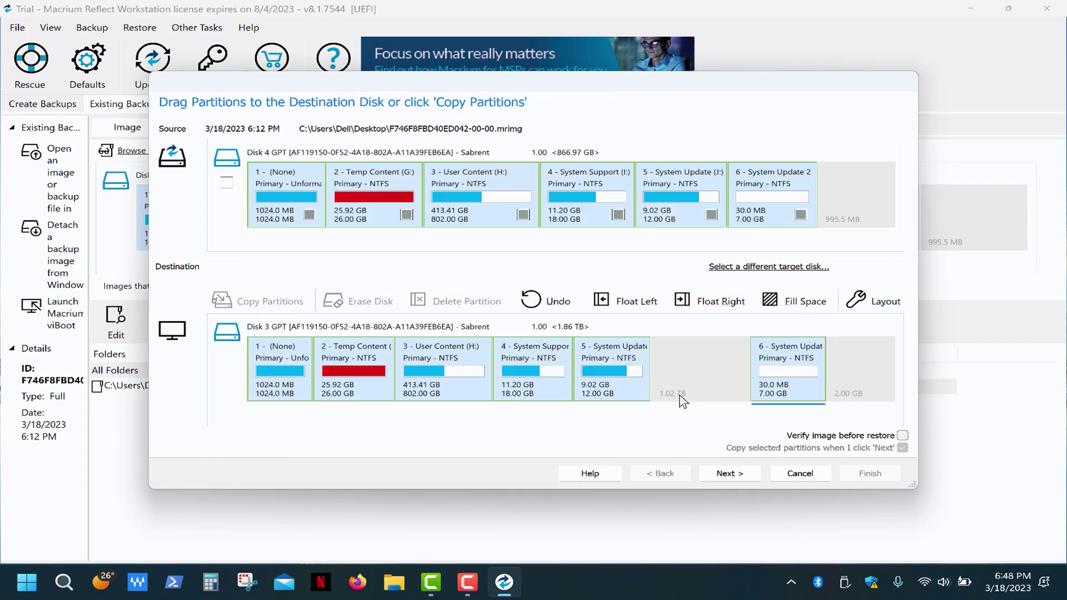
# Step: Float partitions 5 (System Update) and 4 (System Support) right against partition 6
pyautogui.click(639, 392)
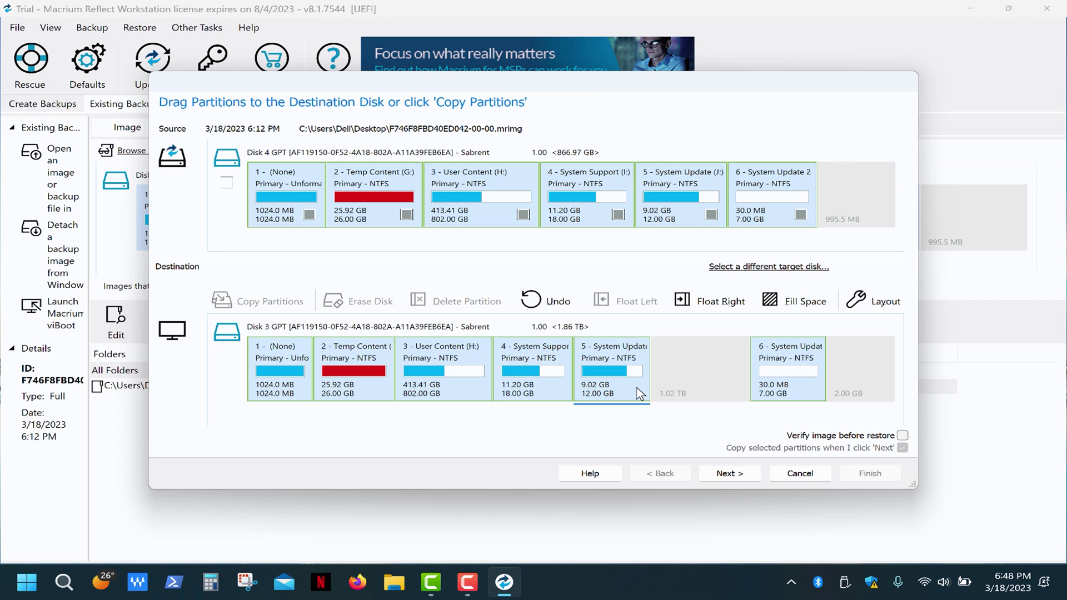
pyautogui.click(715, 305)
pyautogui.click(546, 375)
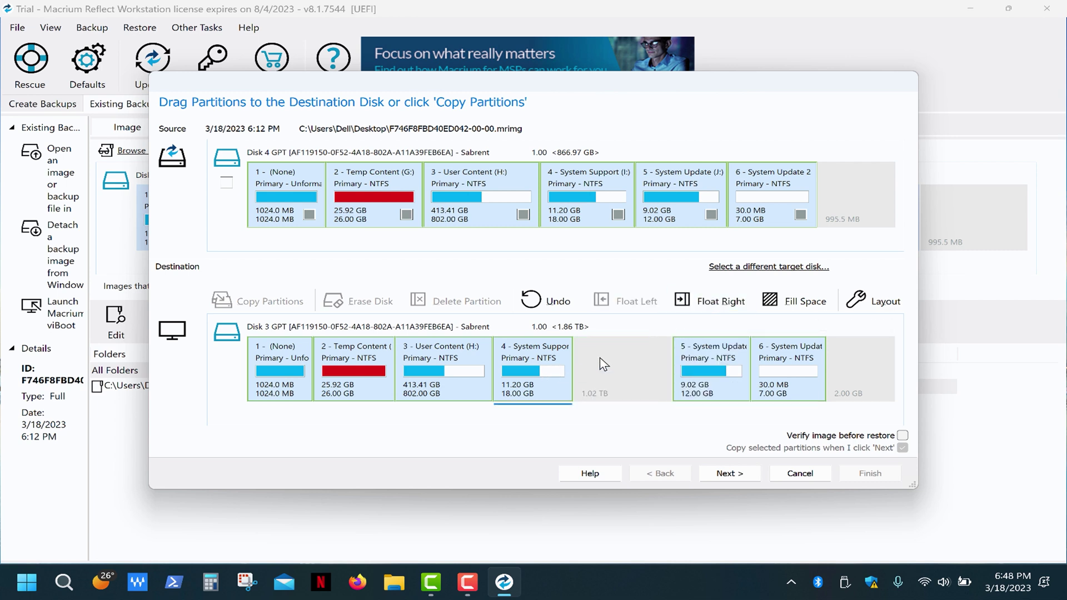
pyautogui.click(703, 309)
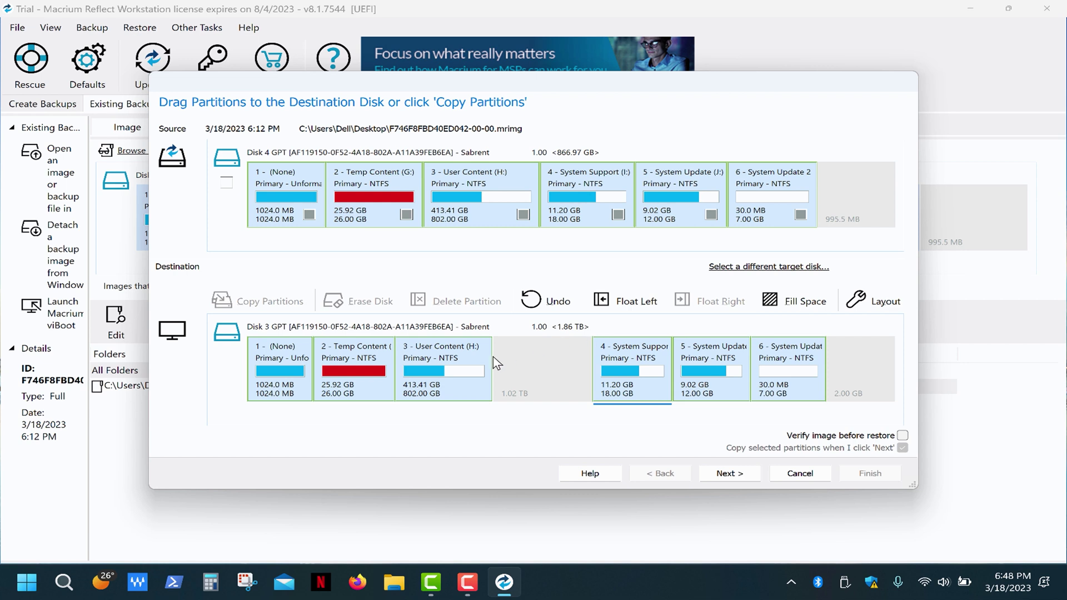
# Step: Grow the User Content partition to its maximum size of 1.80 TB and continue to the Restore Summary
pyautogui.click(449, 386)
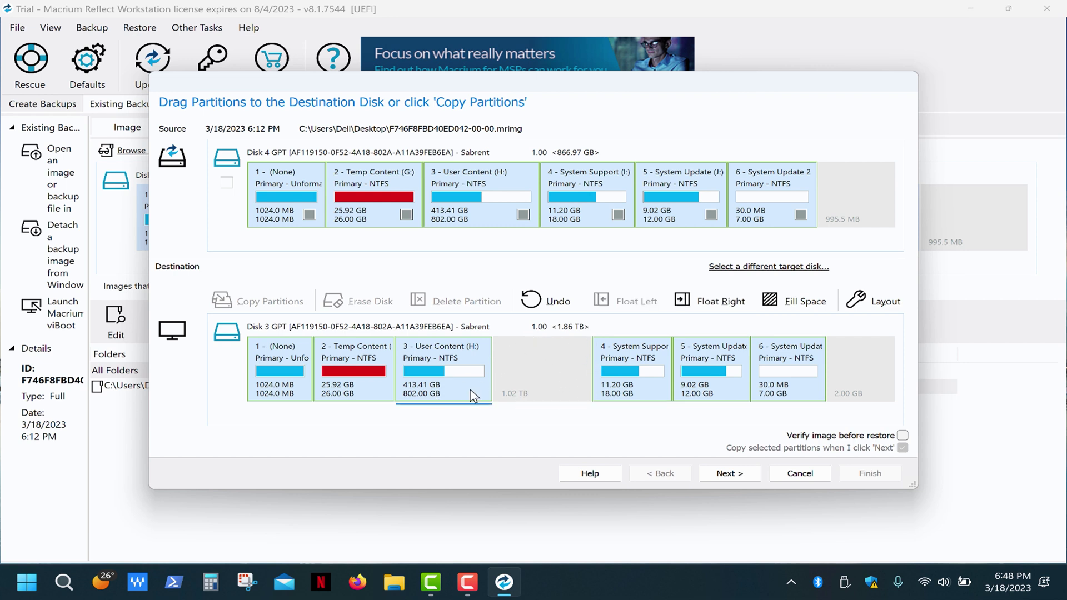
pyautogui.click(855, 300)
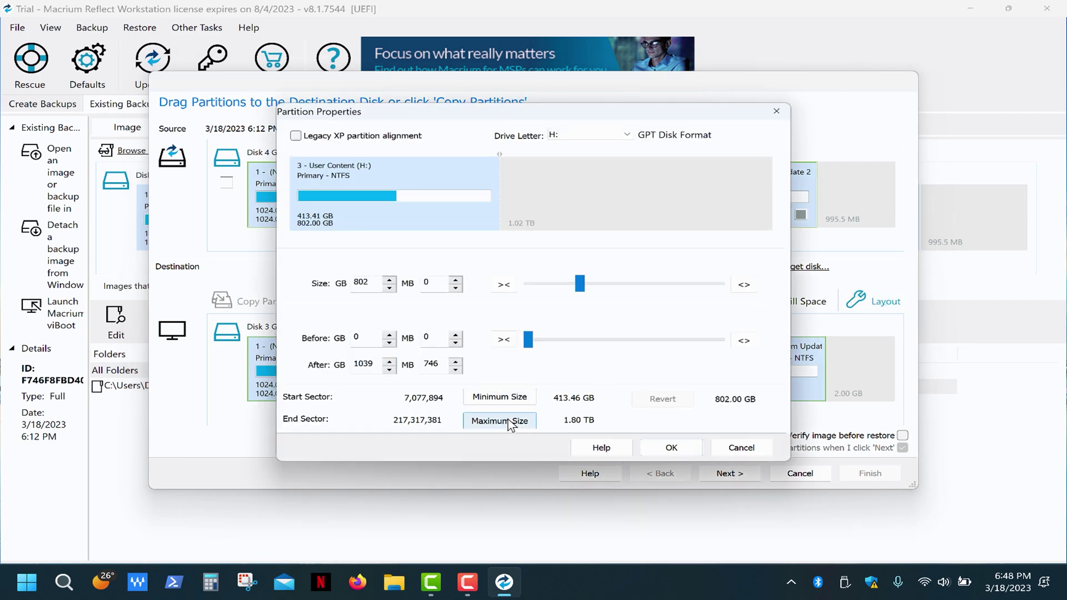
pyautogui.click(510, 423)
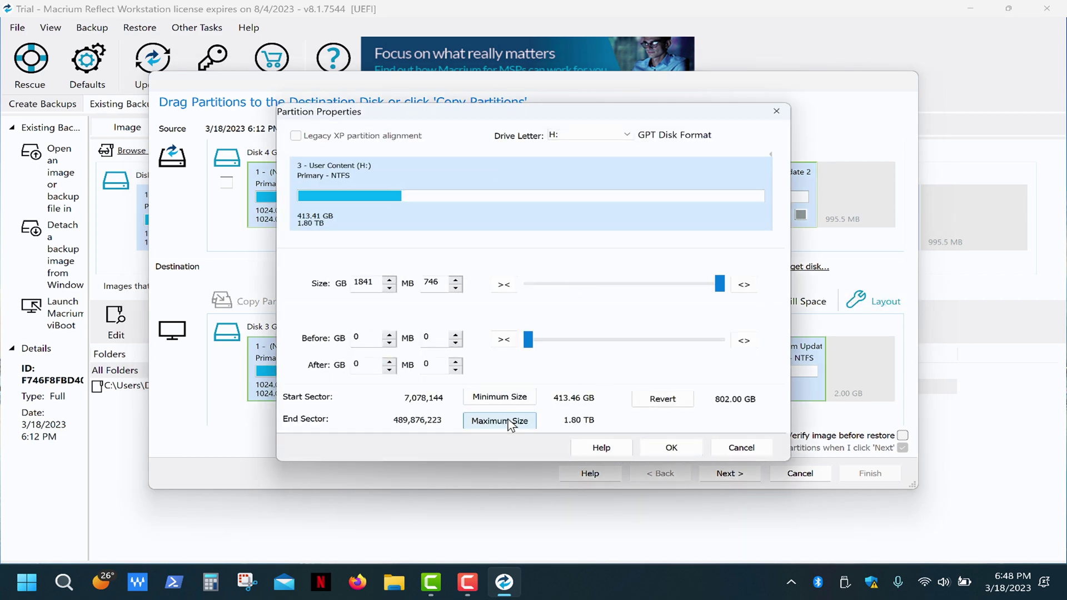
pyautogui.click(671, 448)
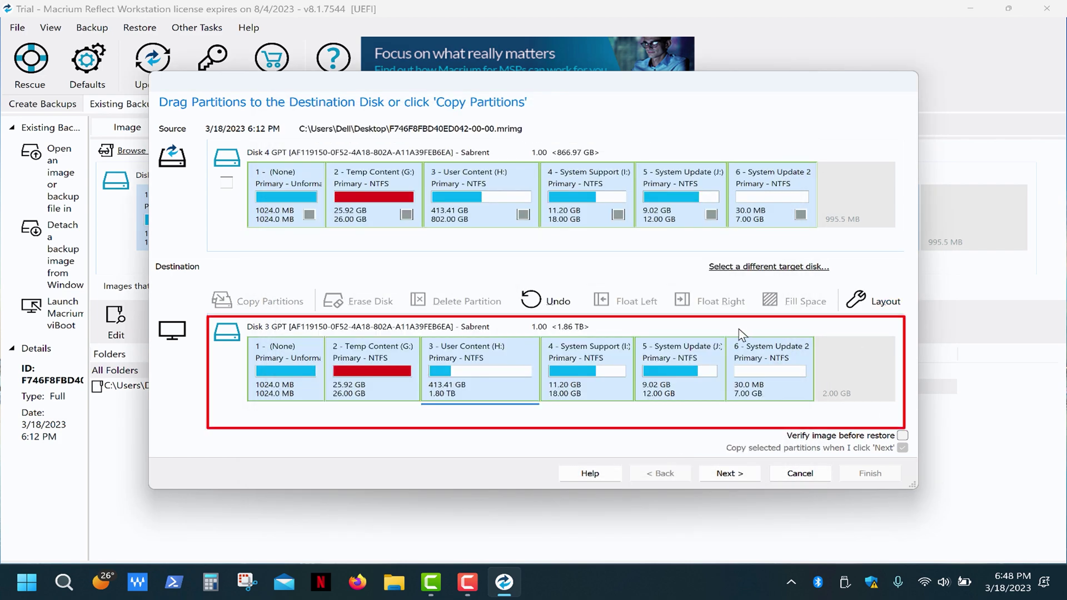
pyautogui.click(743, 475)
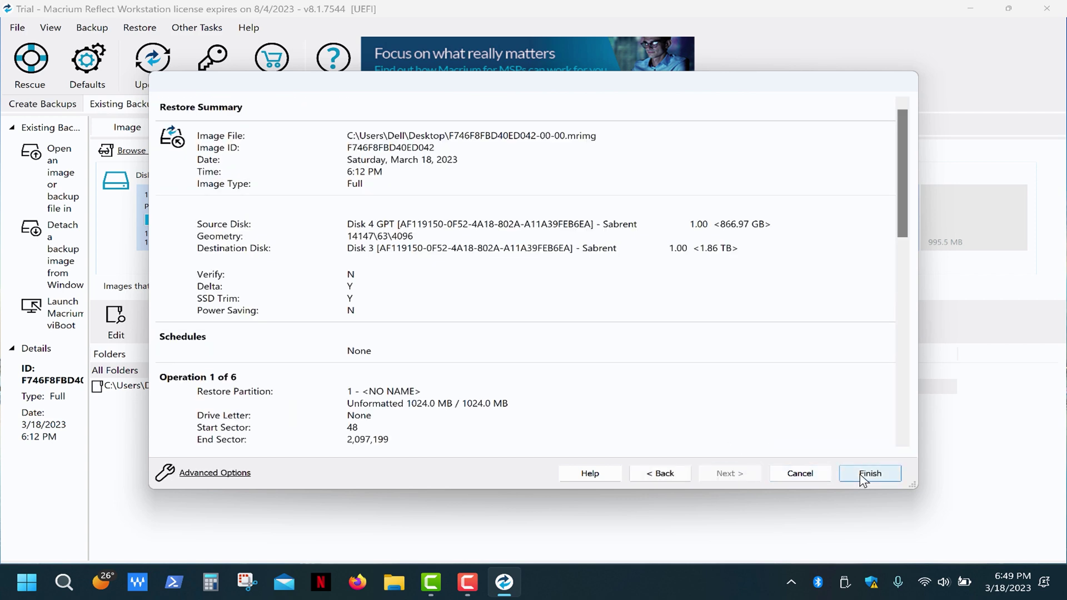
# Step: Start the restore onto the new disk and dismiss the drive notification
pyautogui.click(865, 477)
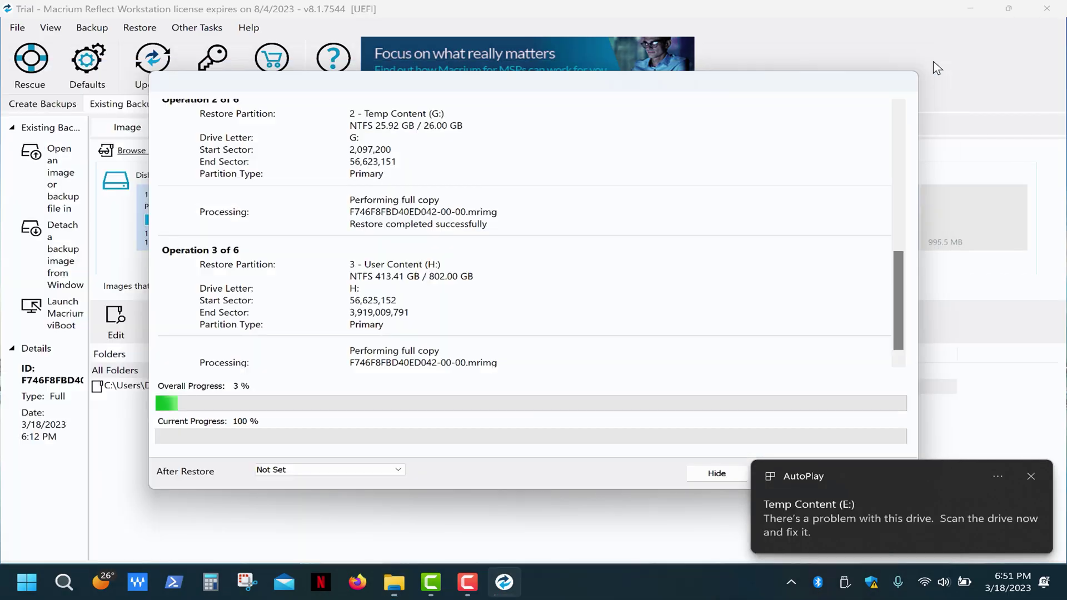
pyautogui.click(1030, 476)
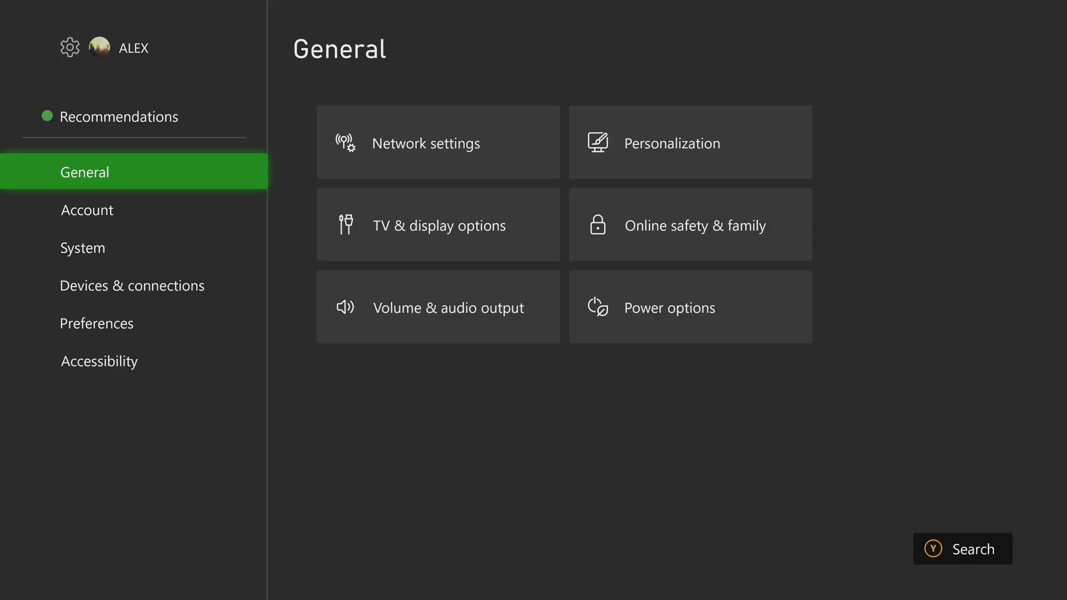
# Step: Go to System > Storage devices to see internal storage at 1.4 TB free of 1.8 TB
pyautogui.press('Down')
pyautogui.press('Down')
pyautogui.press('Right')
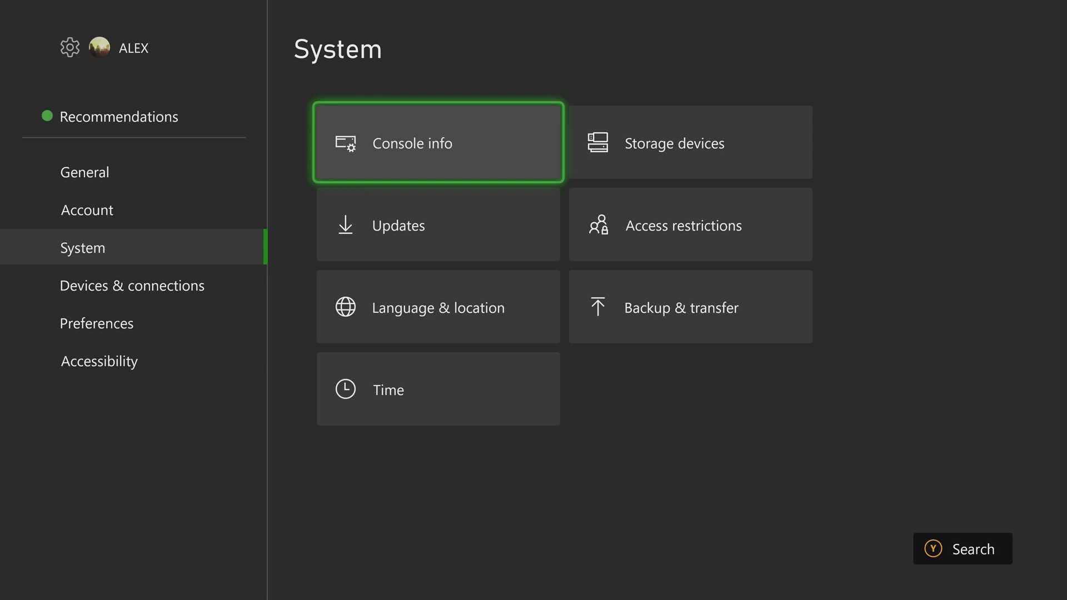
pyautogui.press('Right')
pyautogui.press('Return')
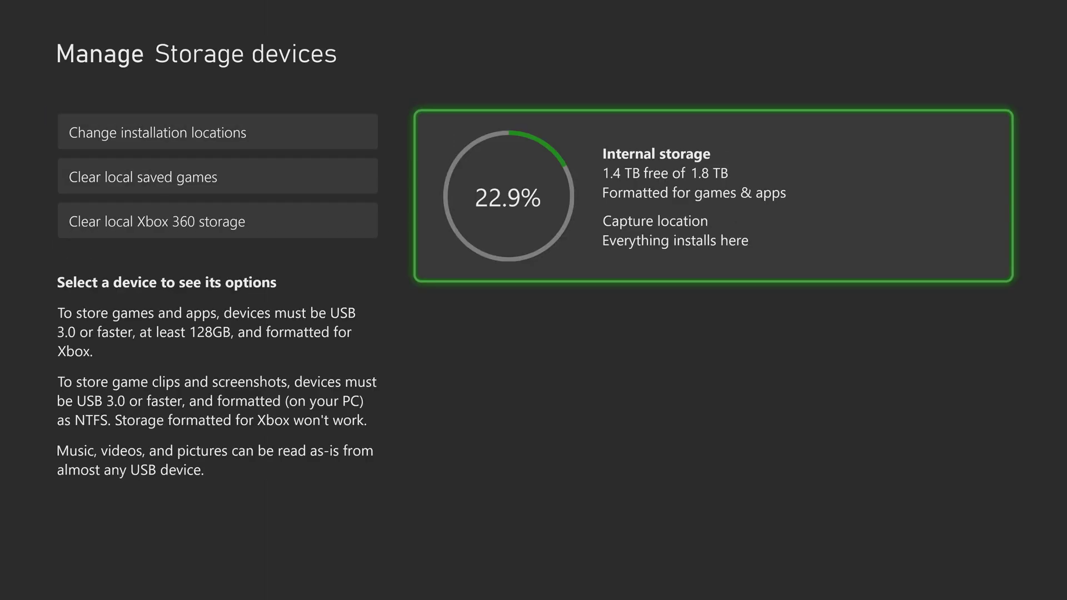